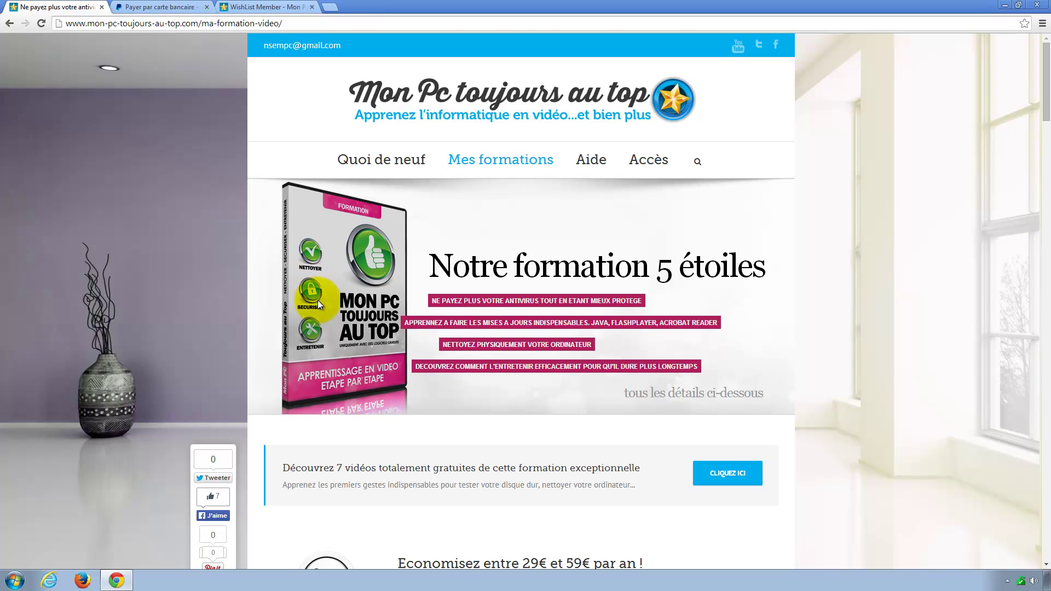
Step: Scroll past the benefits, testimonials and chapters to the 29€90 DVD training offer
scroll(317, 301, "down", 6)
scroll(316, 295, "down", 9)
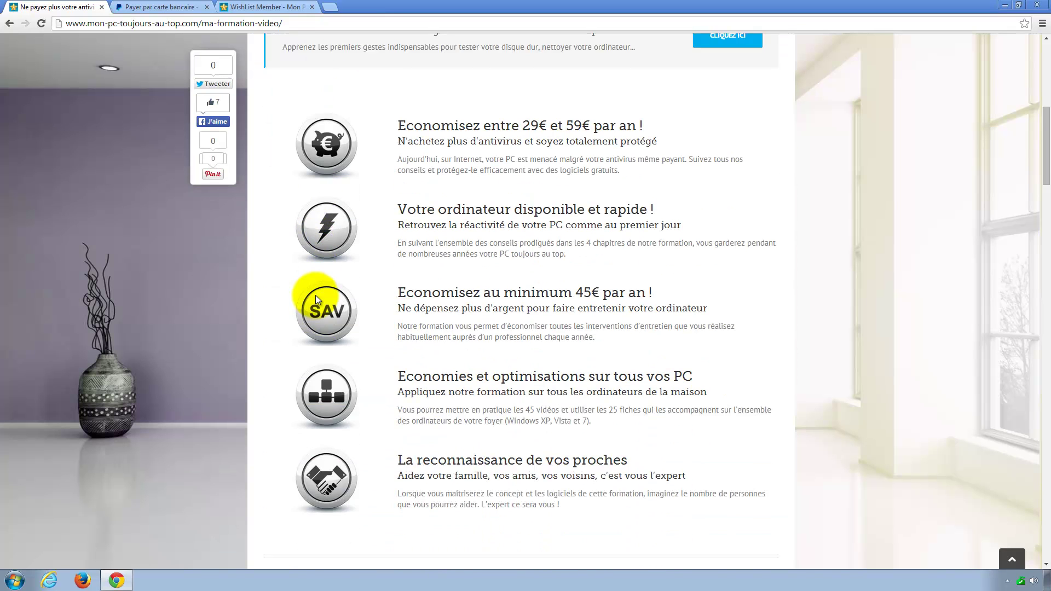
scroll(313, 294, "down", 10)
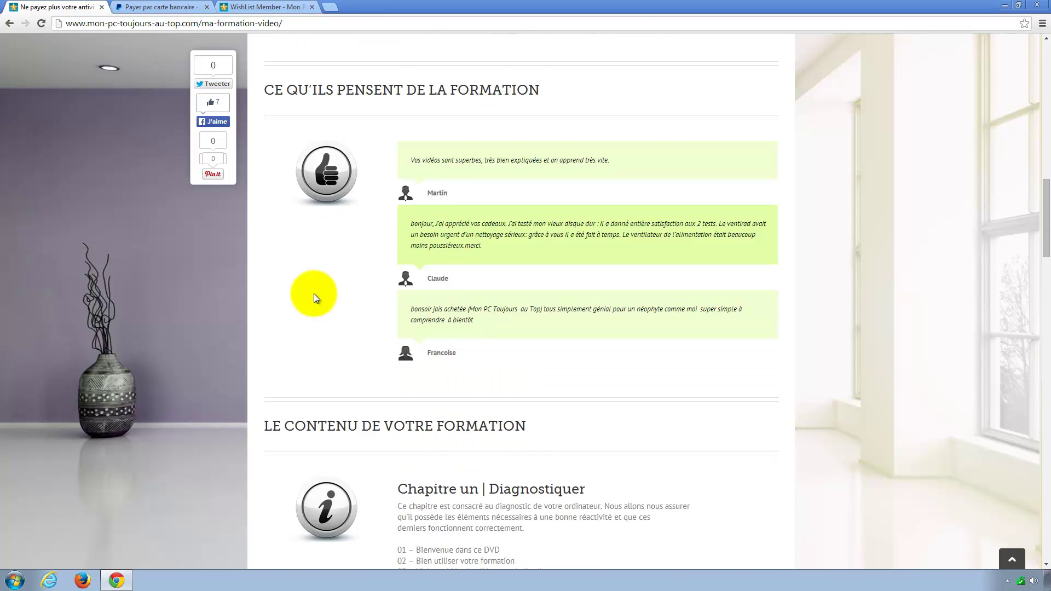
scroll(314, 294, "down", 8)
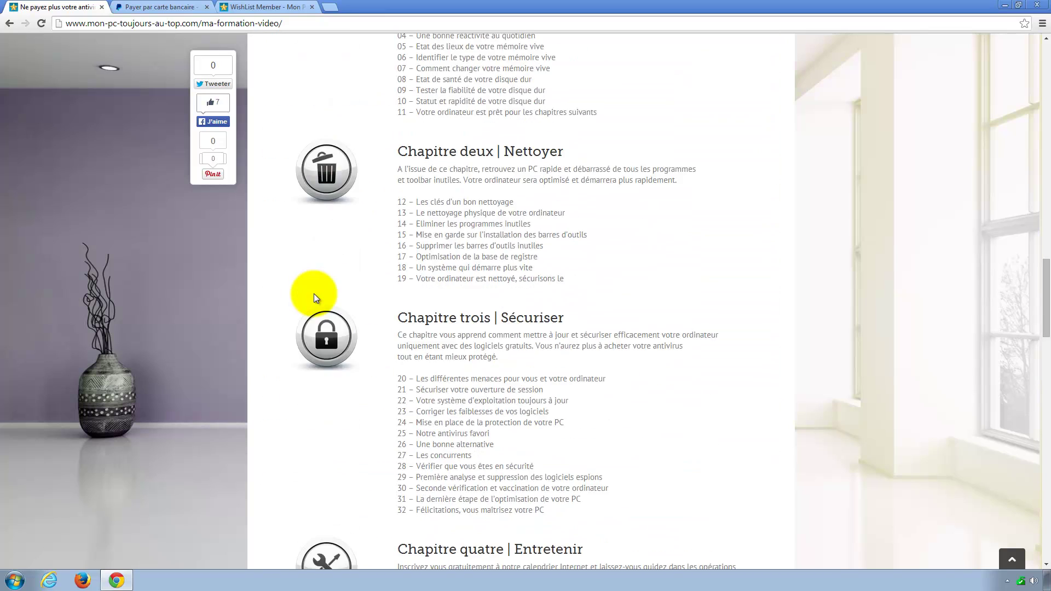
scroll(313, 294, "down", 10)
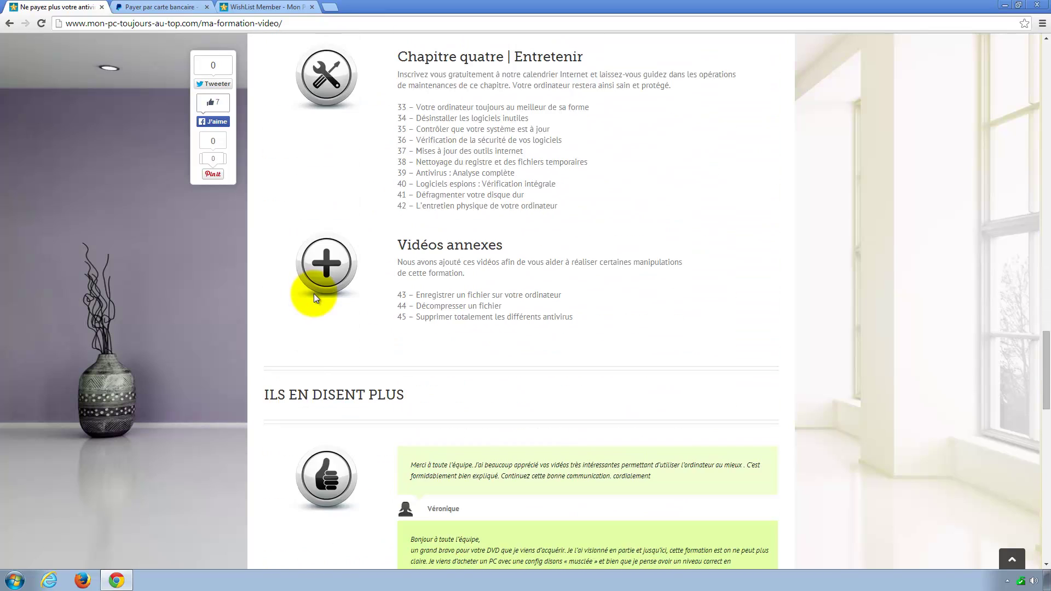
scroll(314, 293, "down", 5)
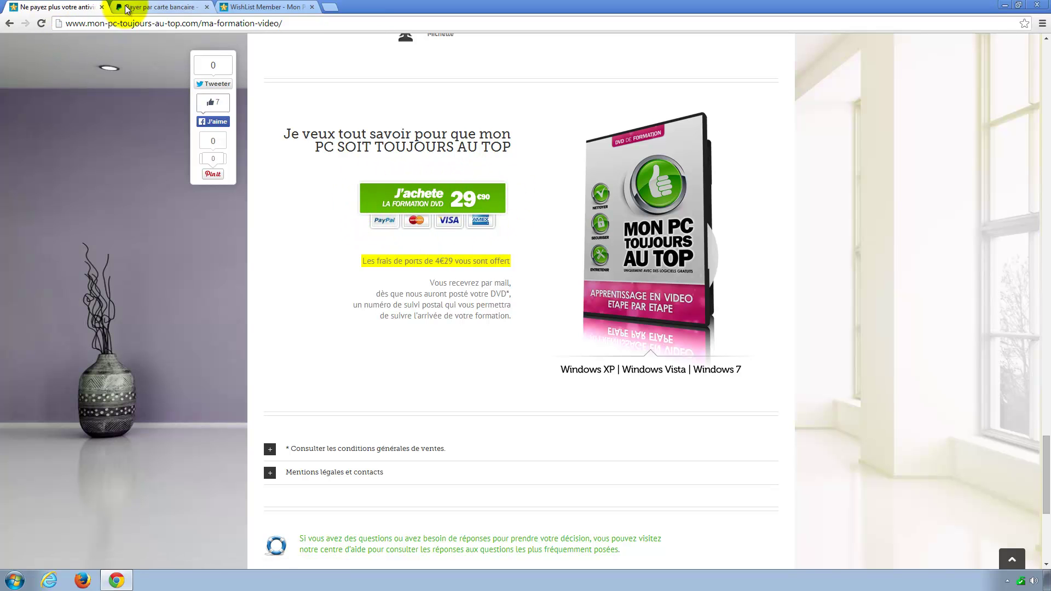
Step: On the €29,90 PayPal checkout, try the PayPal-account login, then return to paying without an account
left_click(161, 8)
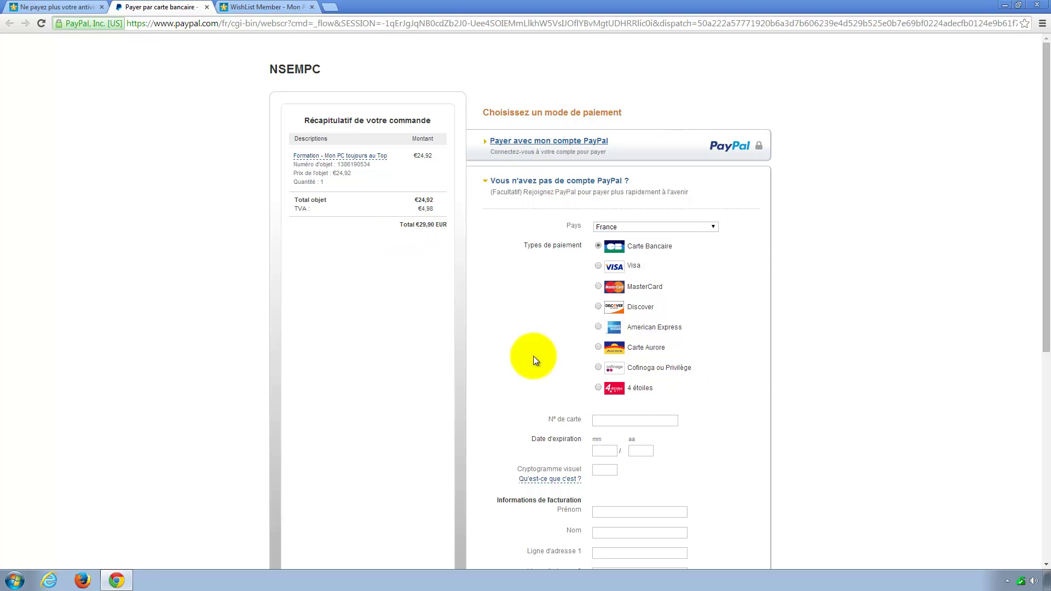
scroll(625, 272, "down", 1)
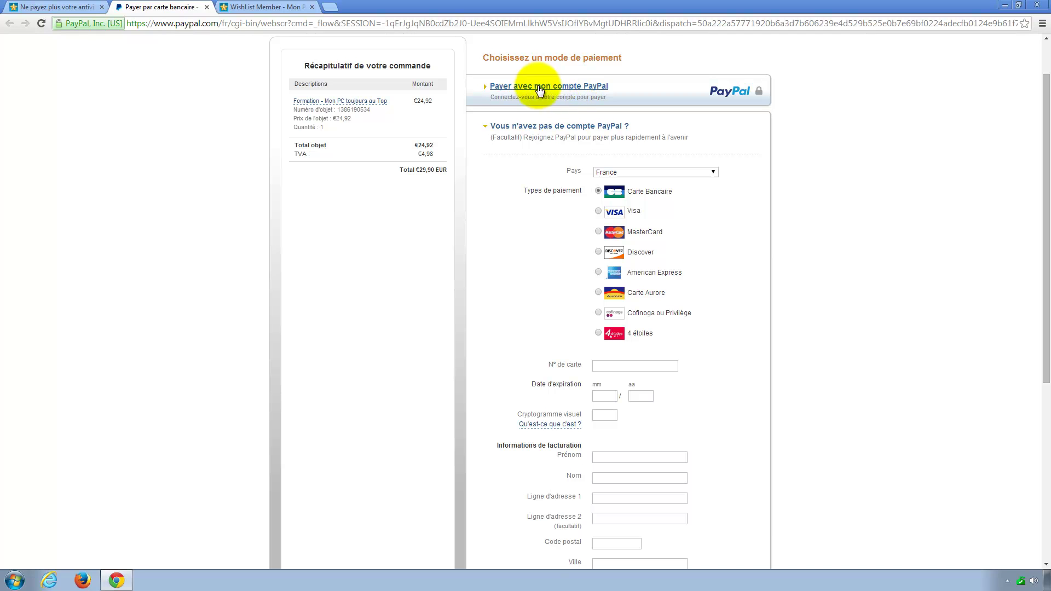
left_click(569, 88)
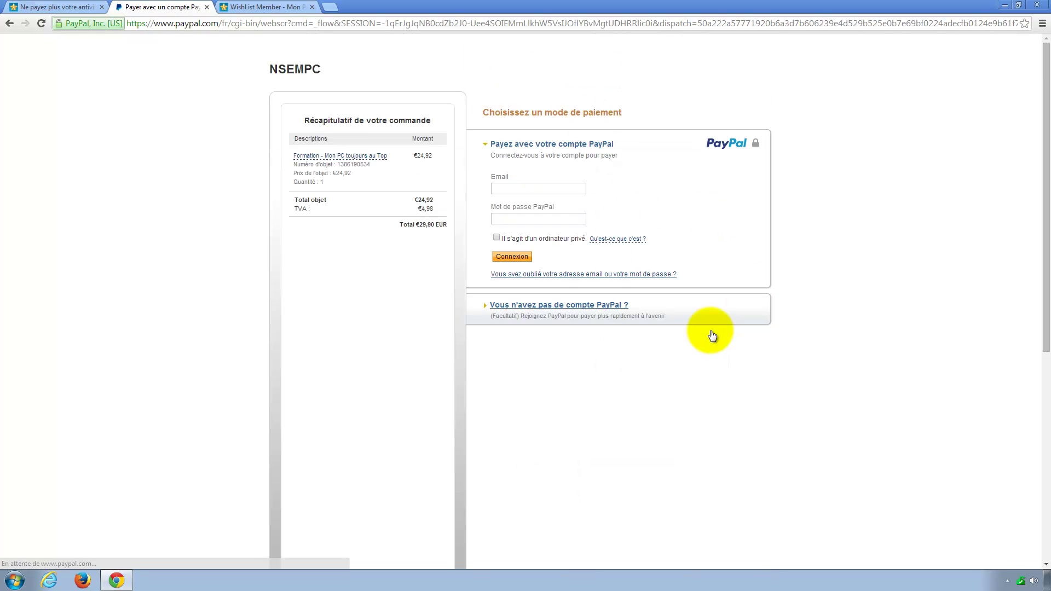
left_click(521, 217)
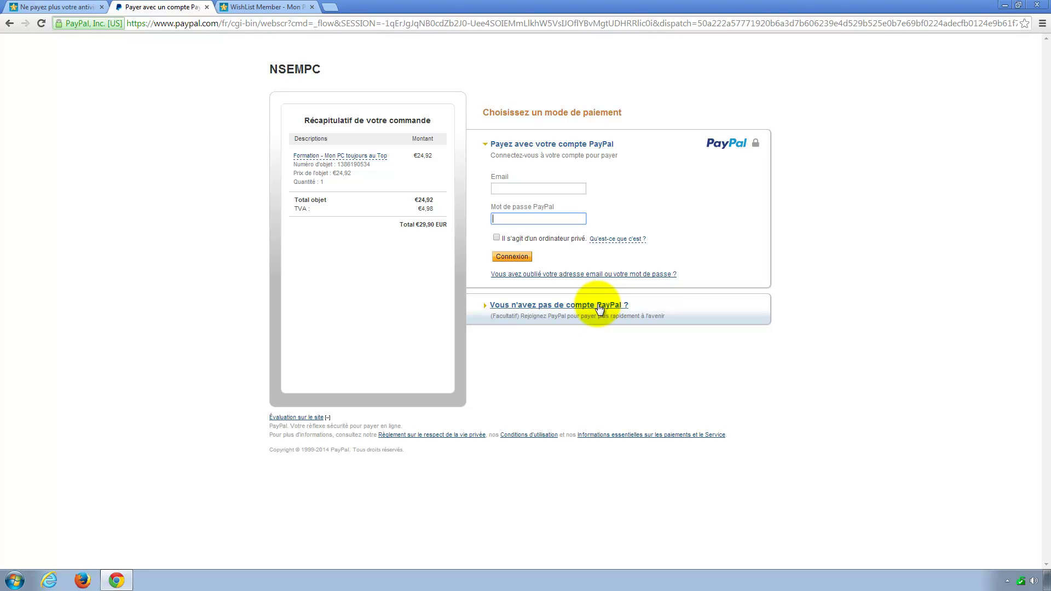
left_click(539, 306)
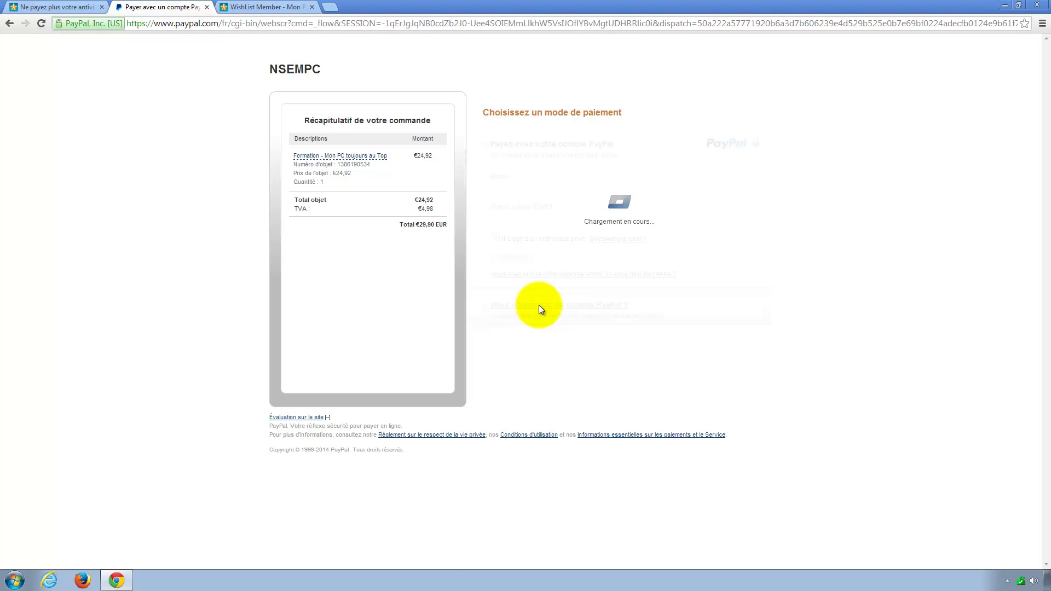
scroll(557, 258, "down", 3)
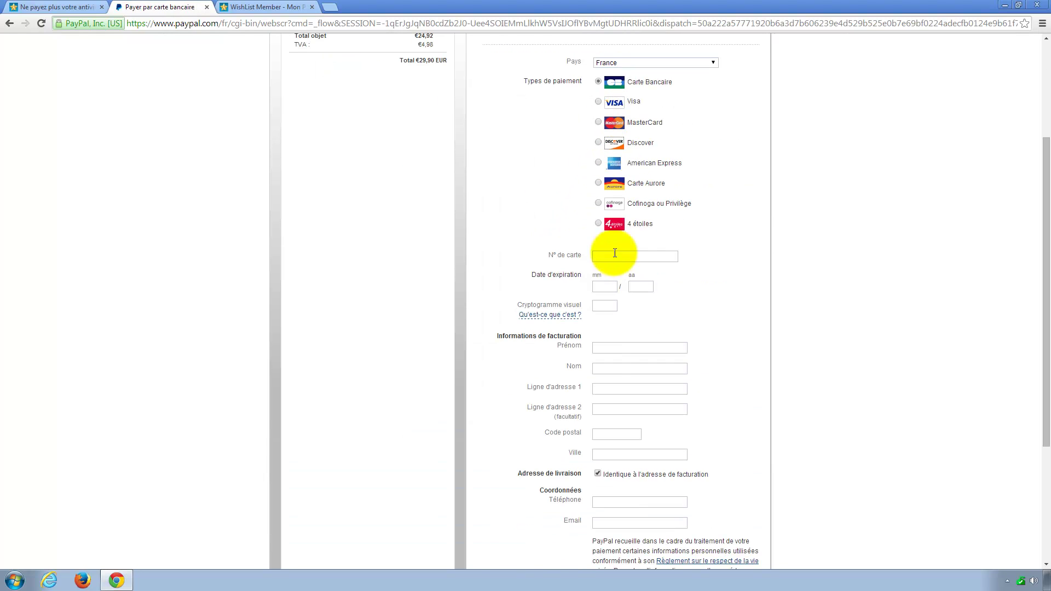
left_click(610, 349)
scroll(607, 362, "down", 1)
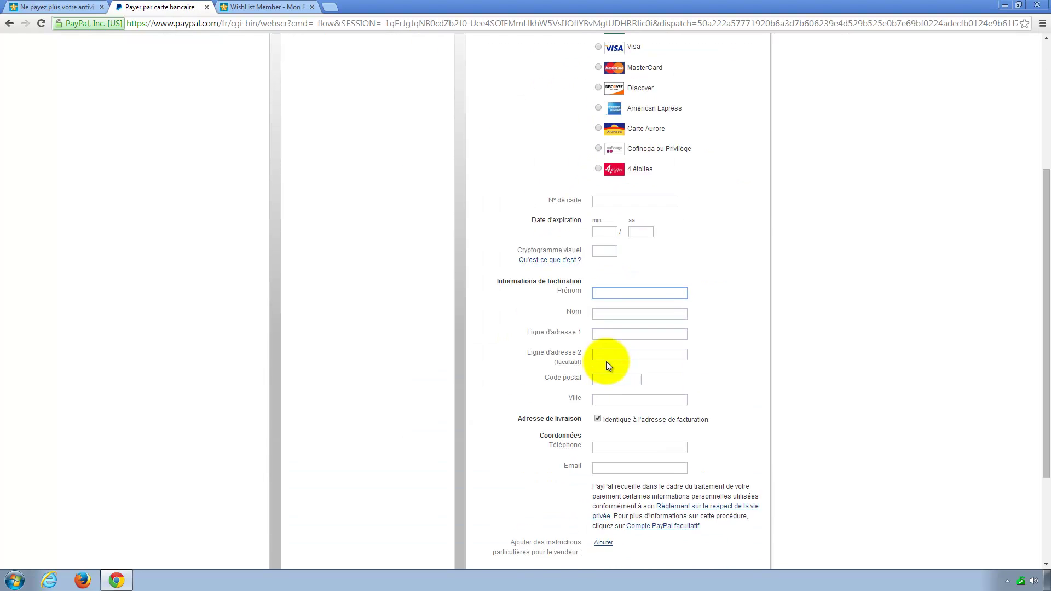
left_click(599, 335)
left_click(597, 295)
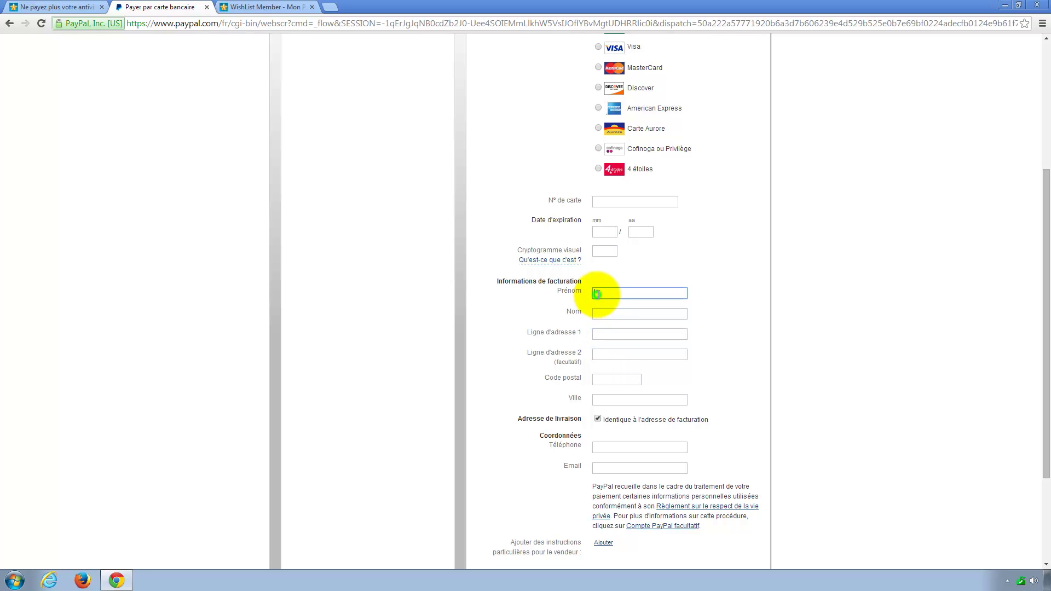
left_click(599, 312)
left_click(598, 293)
left_click(602, 310)
left_click(595, 327)
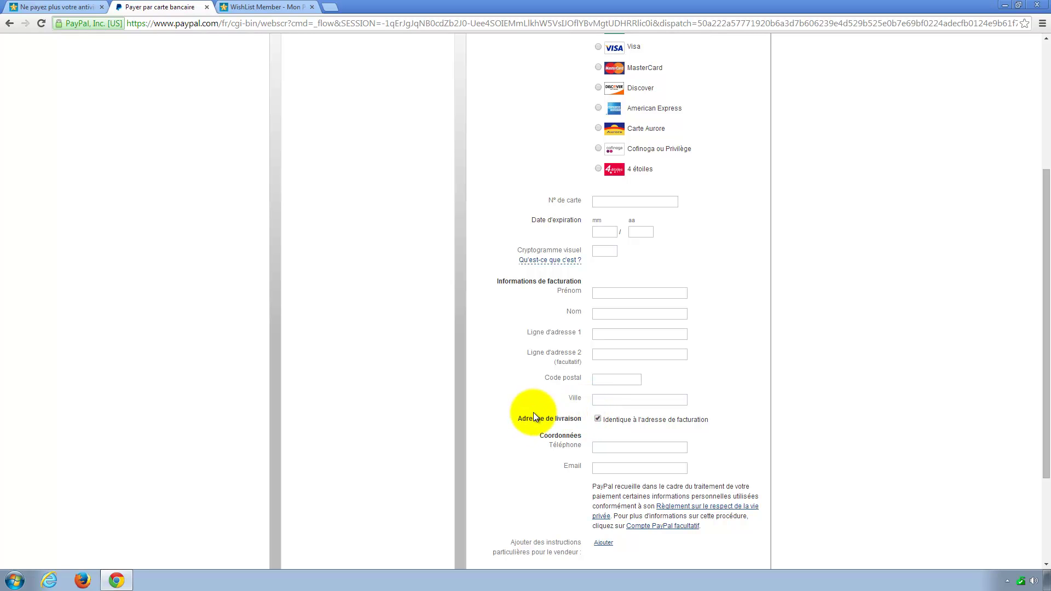
scroll(497, 415, "up", 1)
scroll(496, 415, "up", 3)
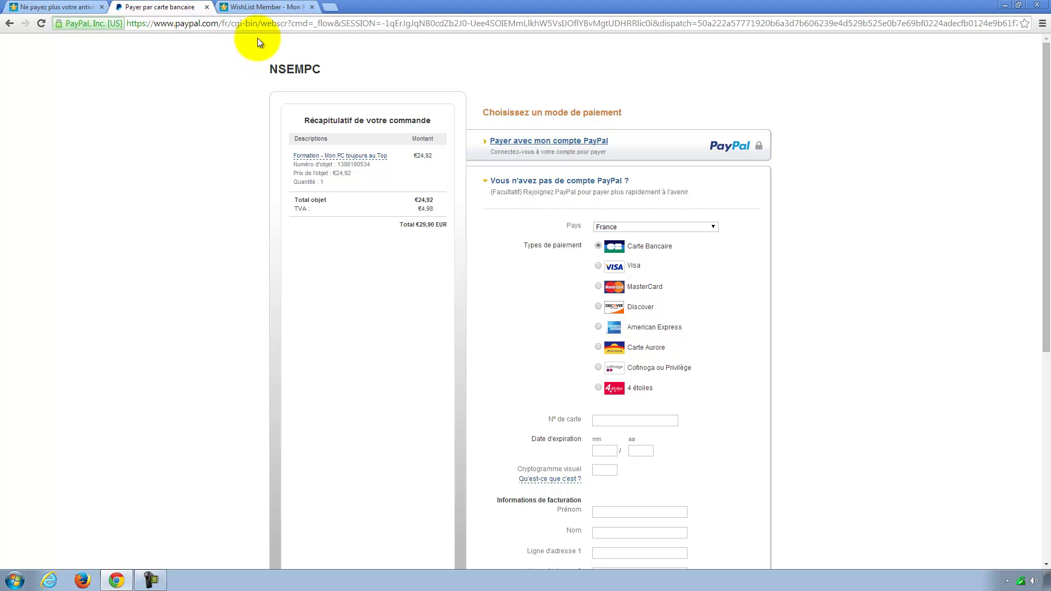
Step: Enter the member's chosen username and first name in the registration form
left_click(261, 8)
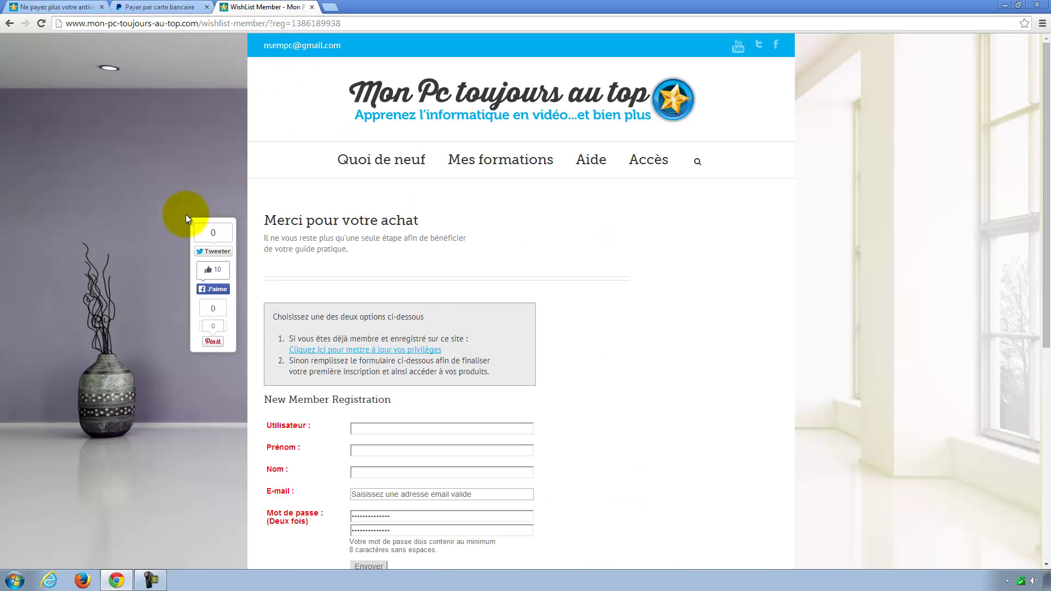
scroll(151, 255, "down", 1)
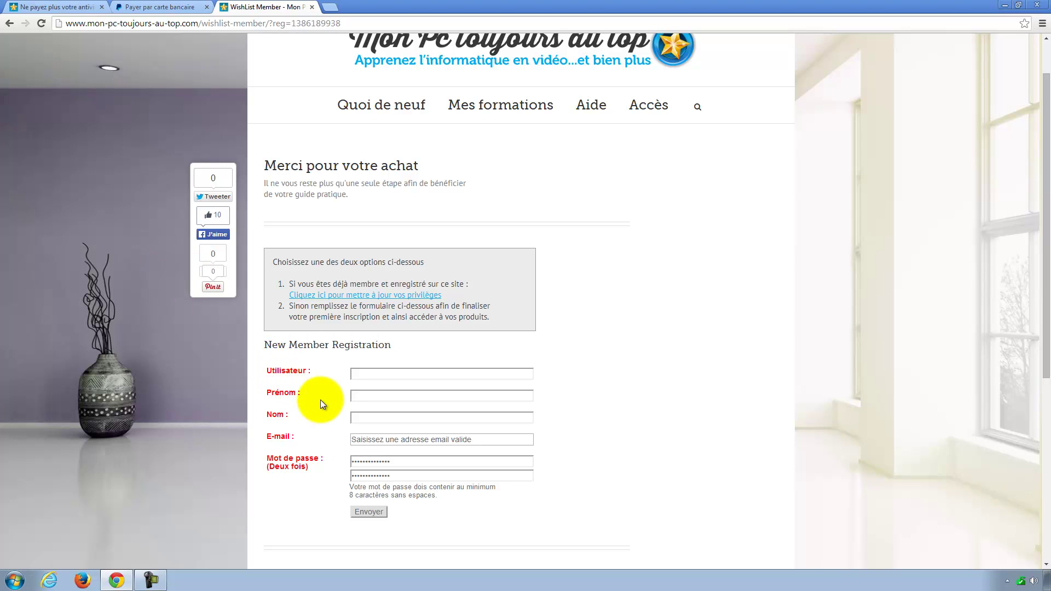
scroll(320, 399, "down", 1)
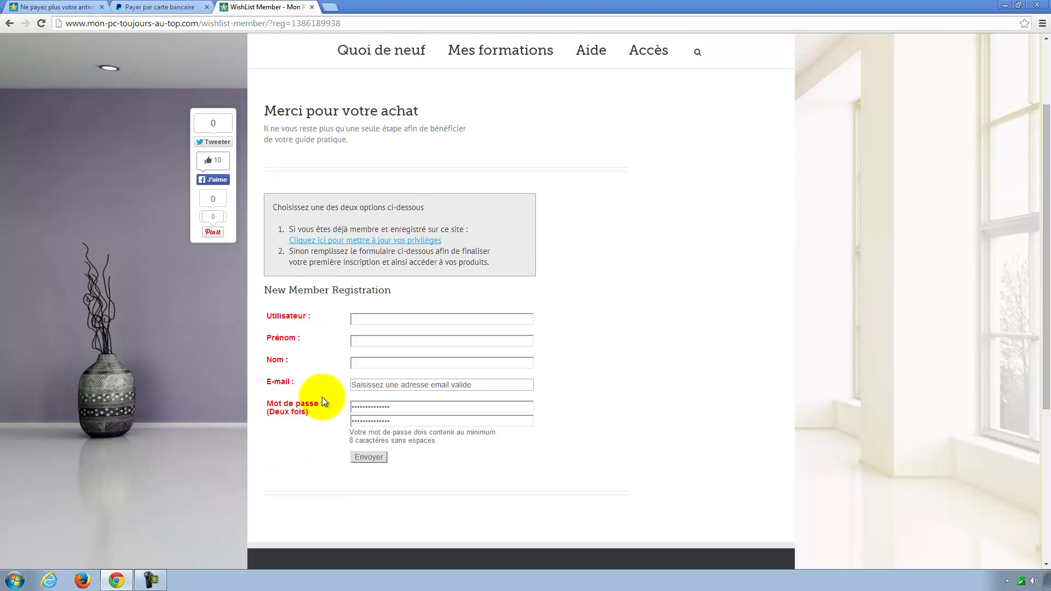
left_click(378, 319)
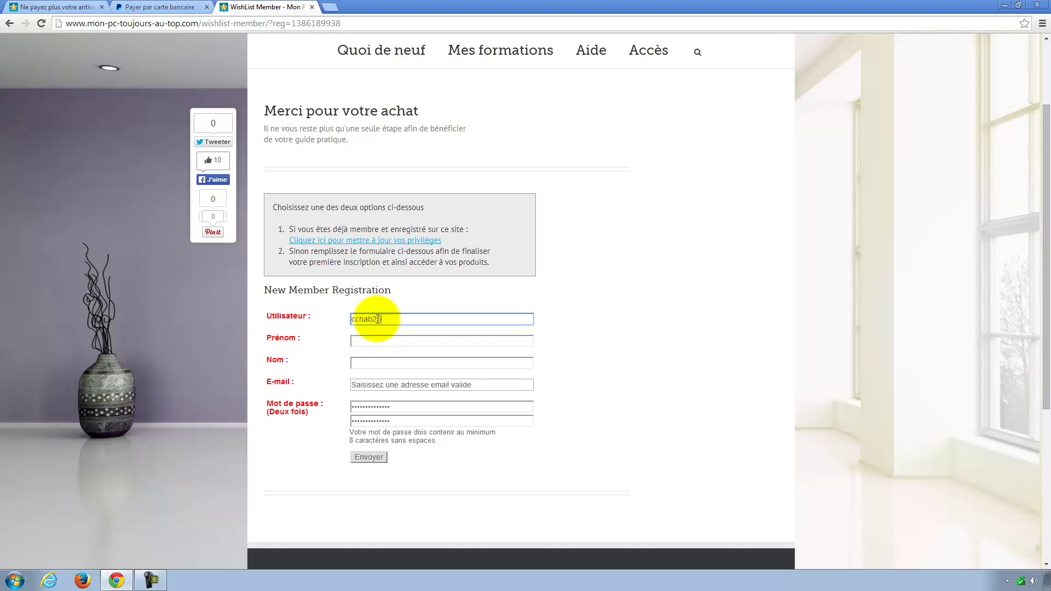
left_click(362, 342)
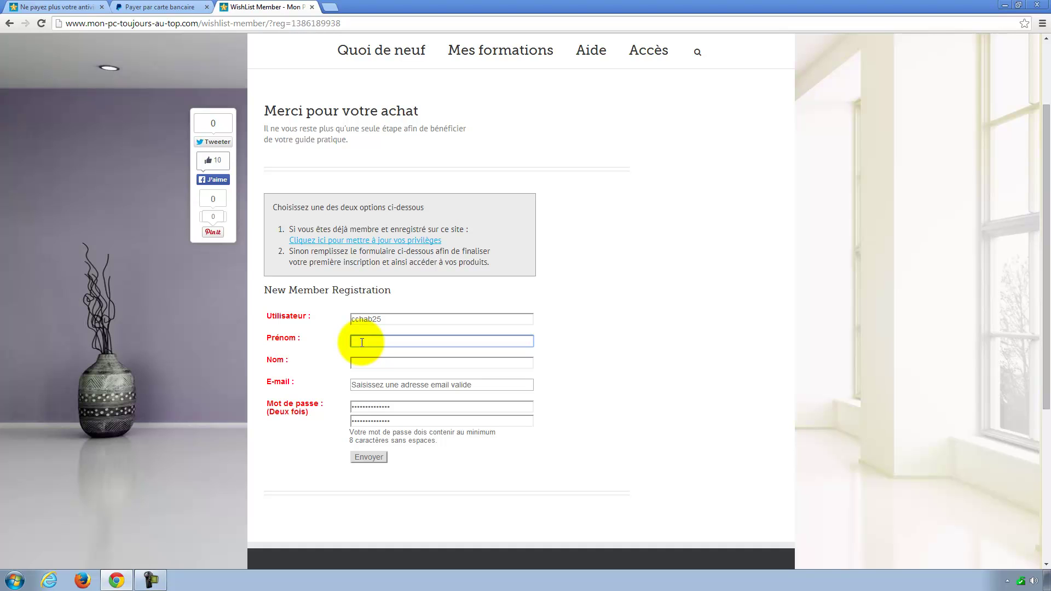
Step: Fill in the member's last name and e-mail address, then delete the prefilled password
key("Tab")
key("Tab")
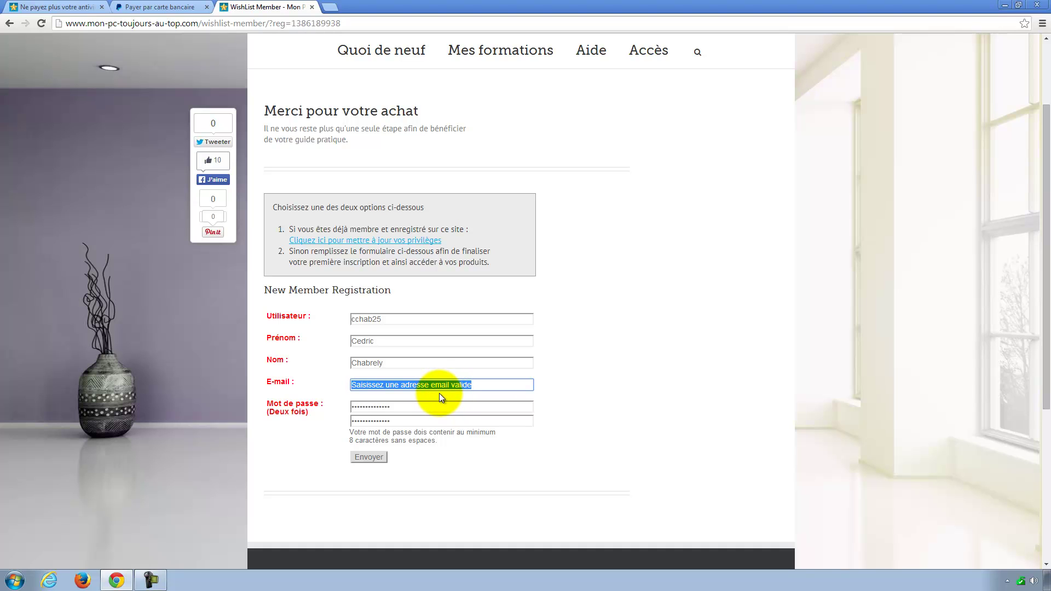
key("BackSpace")
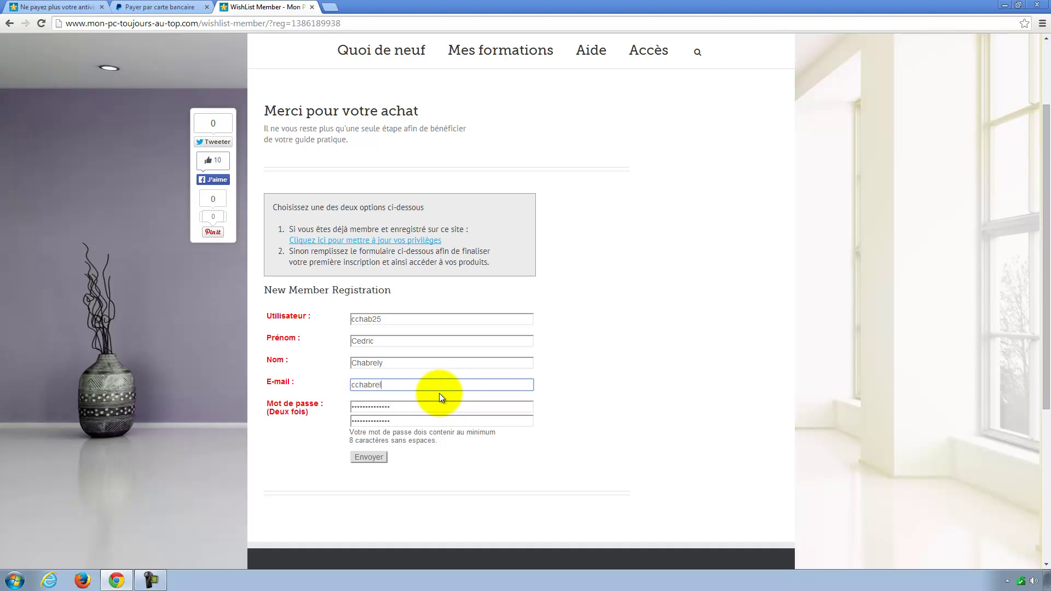
left_click_drag(393, 408, 340, 421)
key("BackSpace")
key("BackSpace")
Step: Type the account password in both Mot de passe fields
left_click(363, 406)
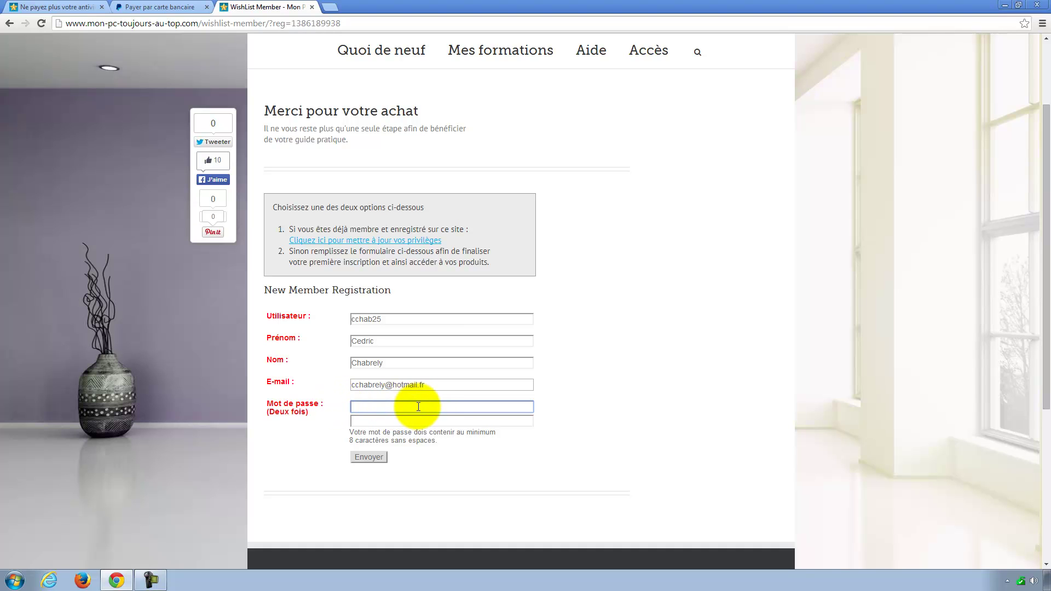
left_click(400, 422)
left_click(371, 405)
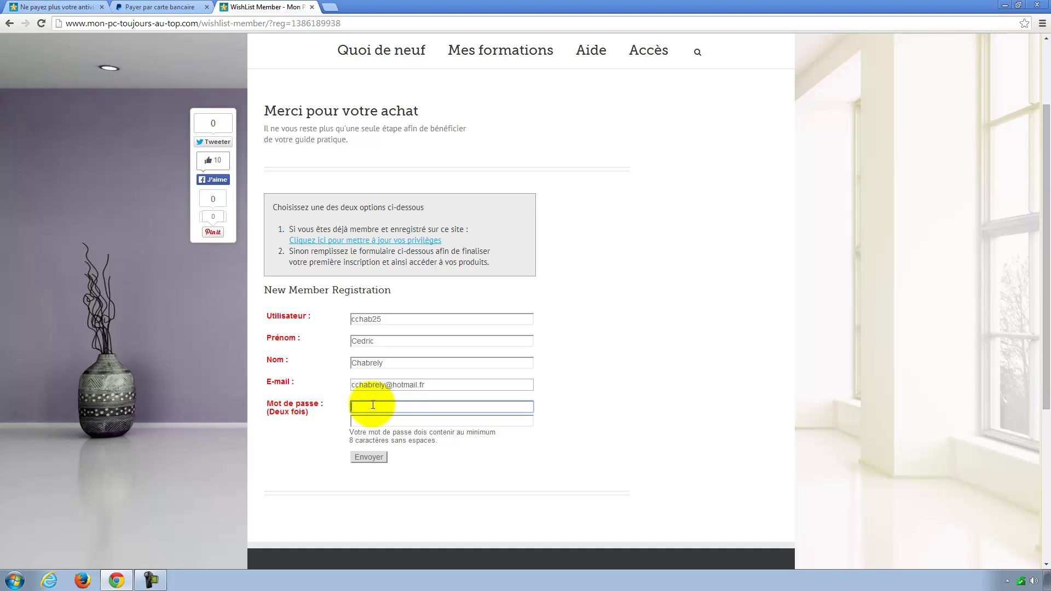
type("••••••••••••••")
key("Tab")
type("••••••••••••••")
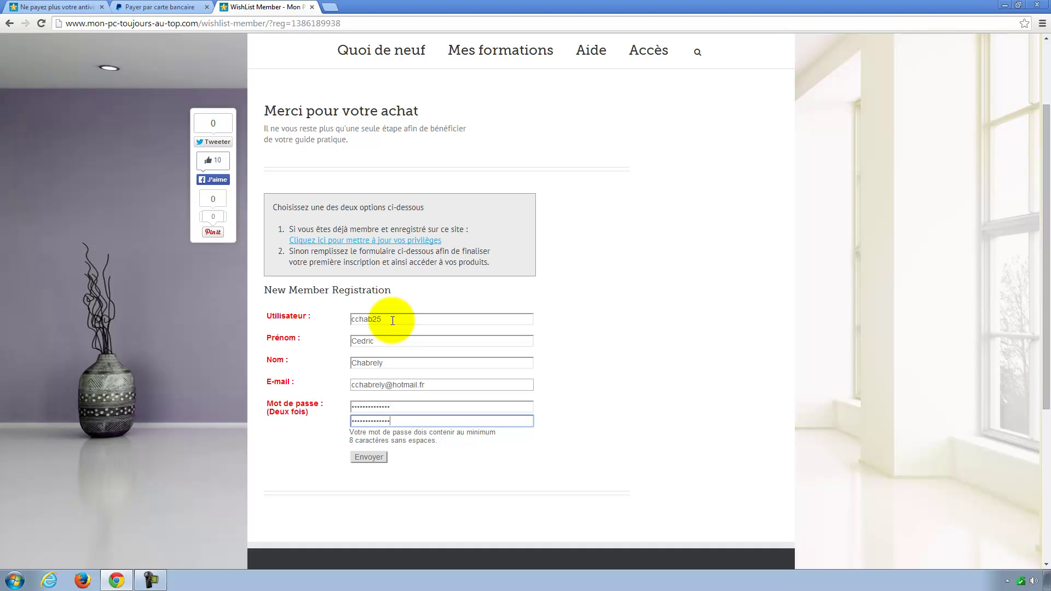
Step: Highlight the entered username and password fields to point them out
left_click_drag(389, 319, 352, 319)
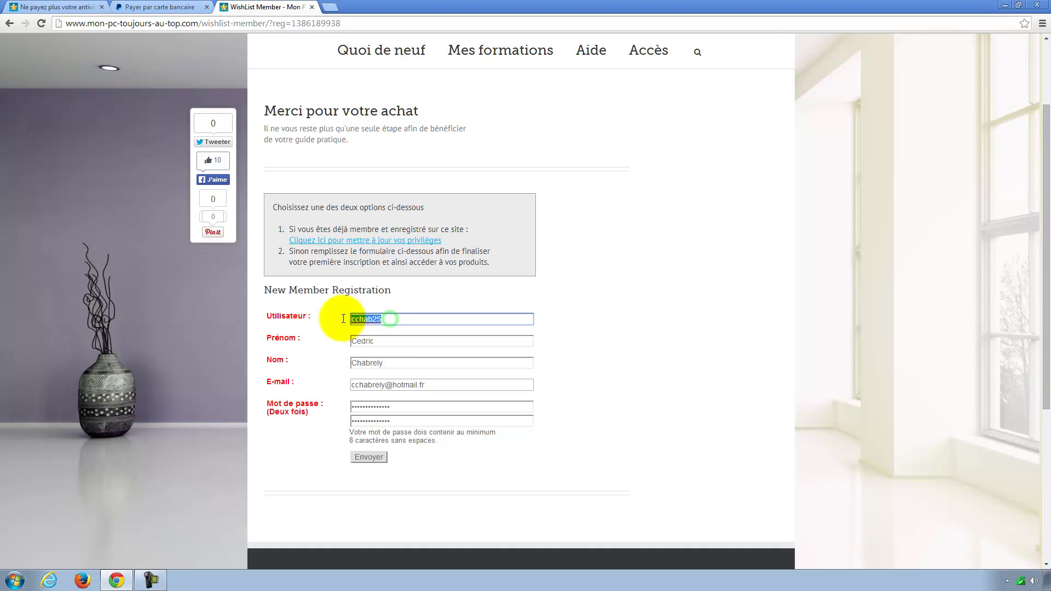
left_click_drag(400, 407, 335, 406)
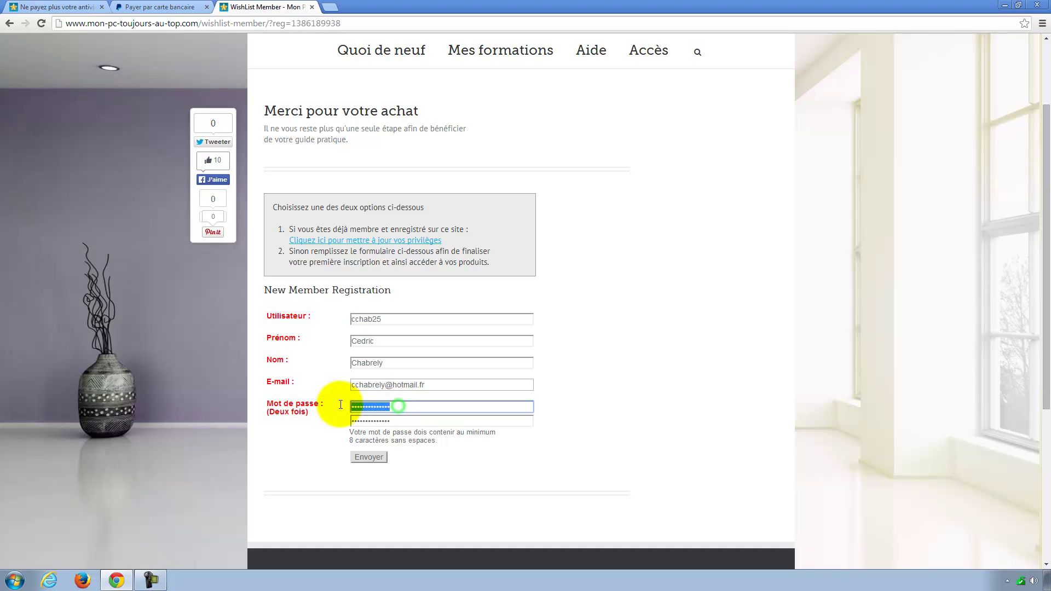
left_click_drag(387, 319, 343, 318)
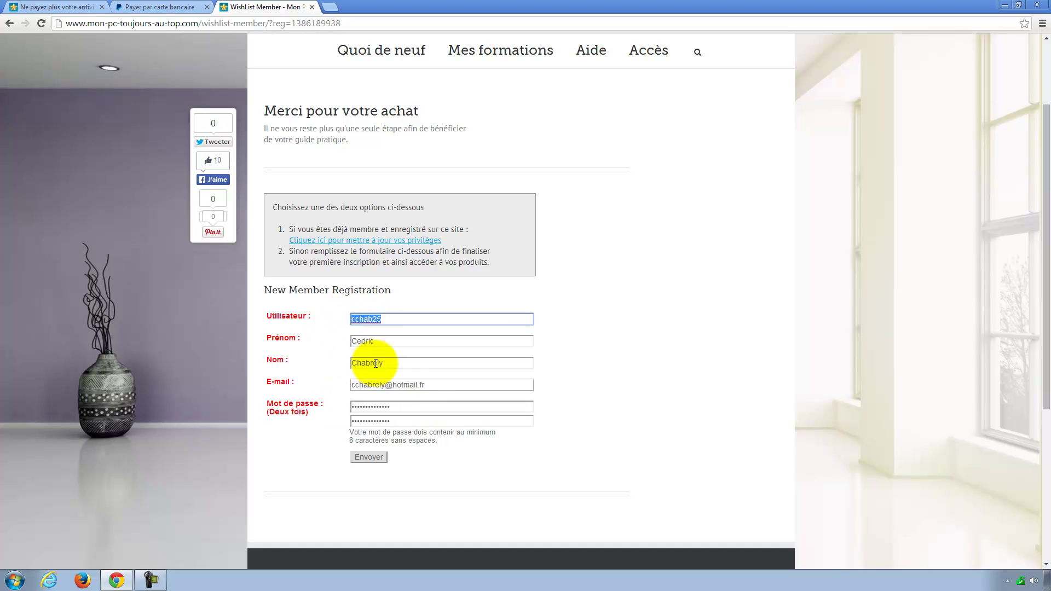
left_click_drag(389, 421, 342, 408)
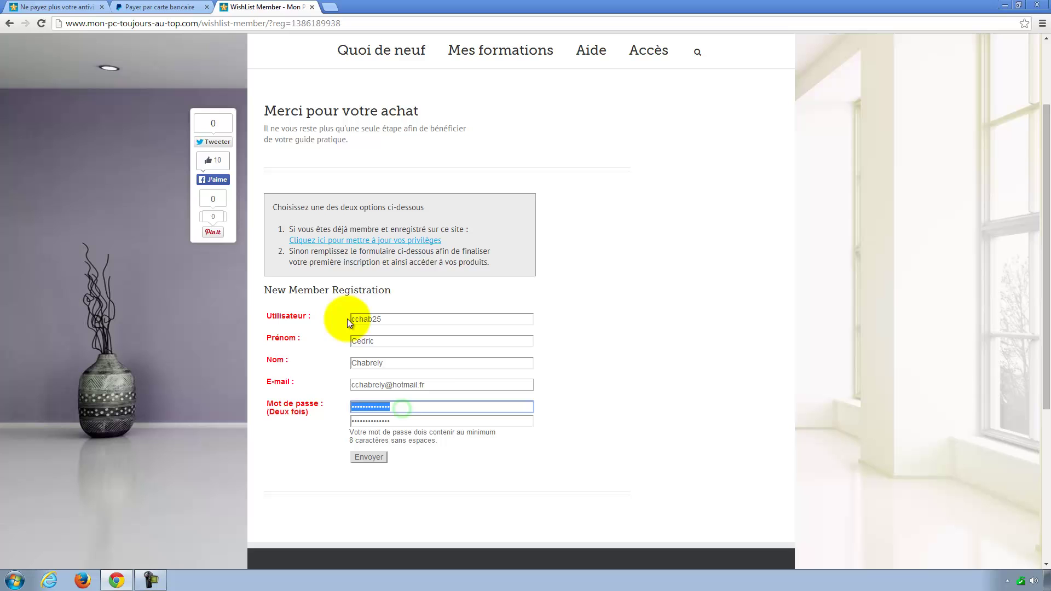
Step: Submit the form with Envoyer and browse the Espace membre's list of trainings
left_click(367, 455)
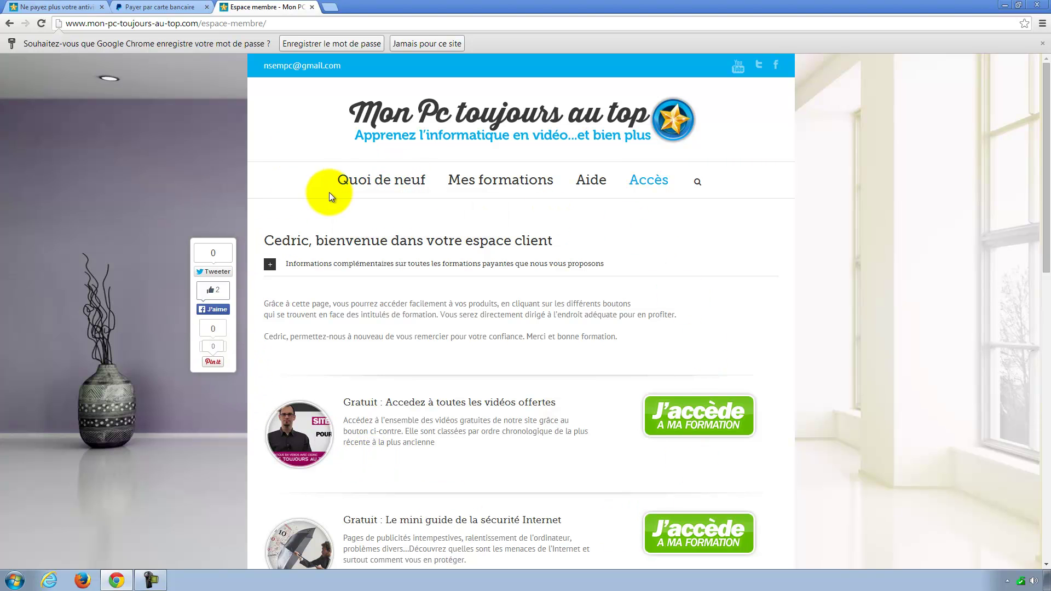
scroll(152, 279, "down", 3)
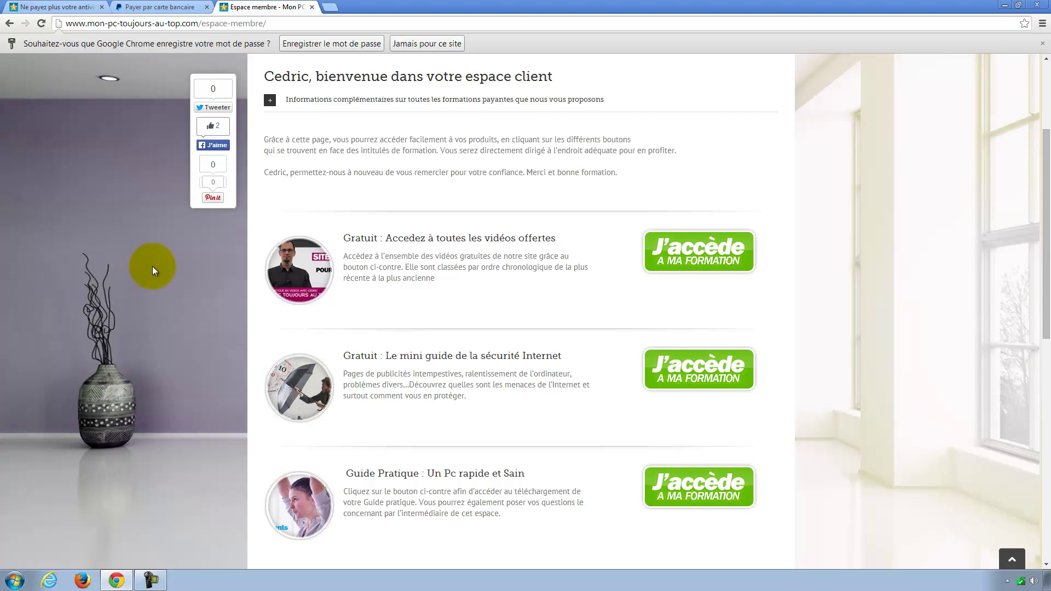
scroll(161, 284, "down", 1)
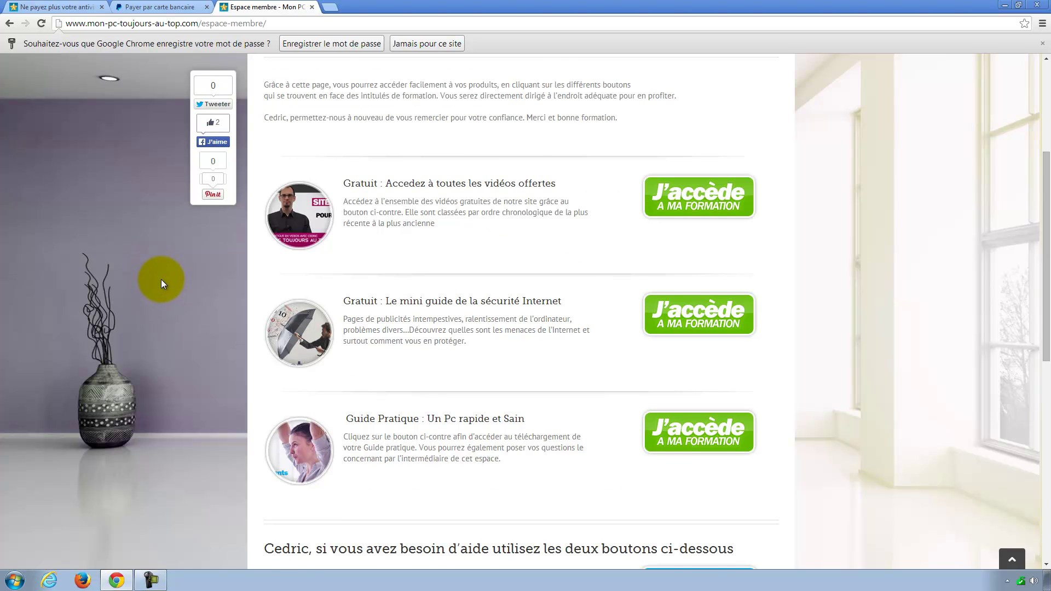
scroll(161, 283, "down", 5)
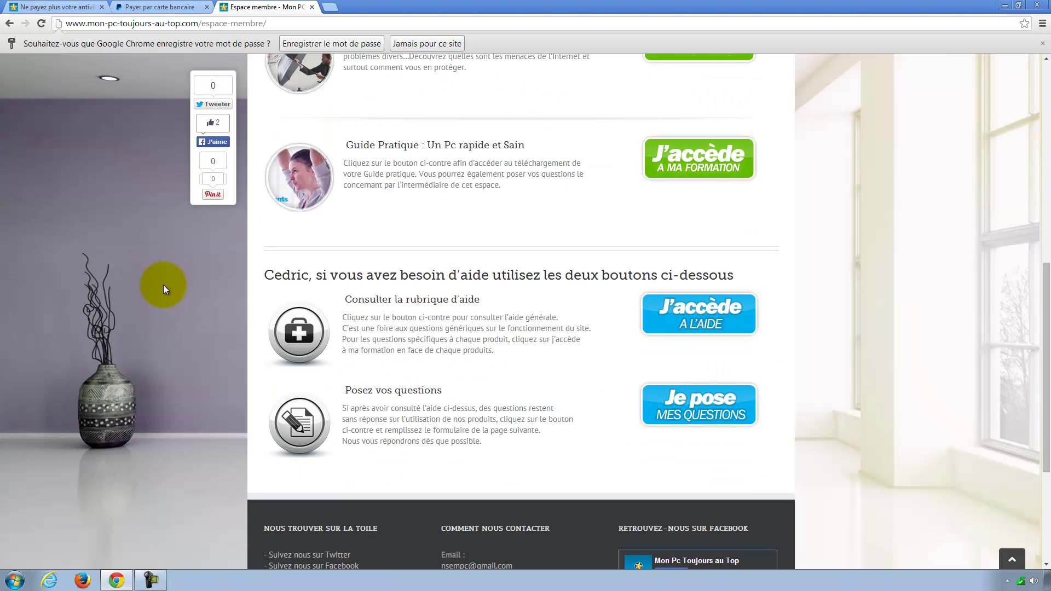
scroll(164, 288, "up", 9)
scroll(234, 316, "down", 2)
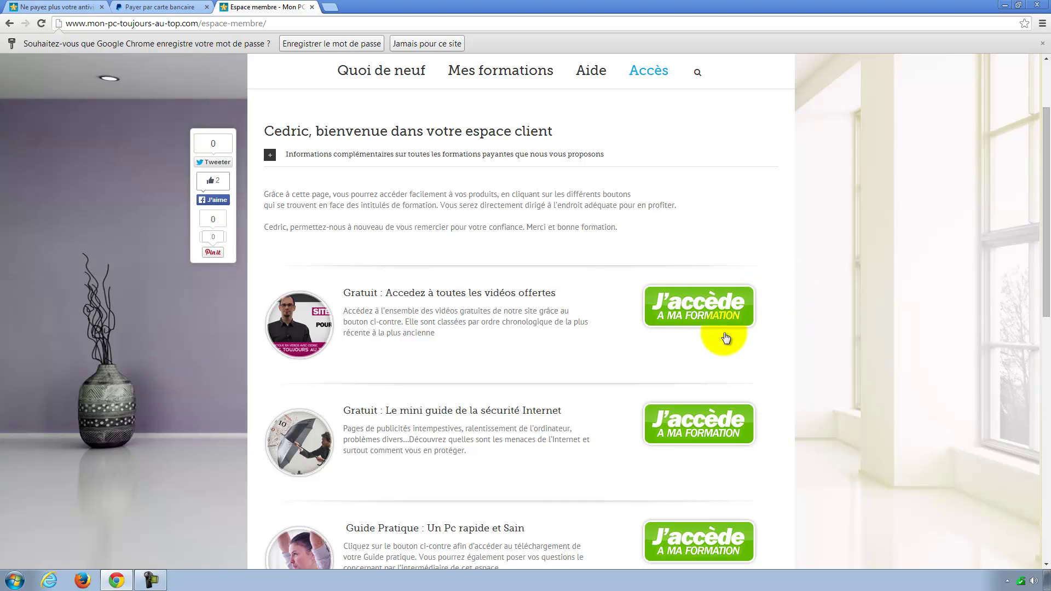
Step: Open 'Toutes les vidéos gratuites' via J'accède and browse the free videos from number 47
left_click(695, 311)
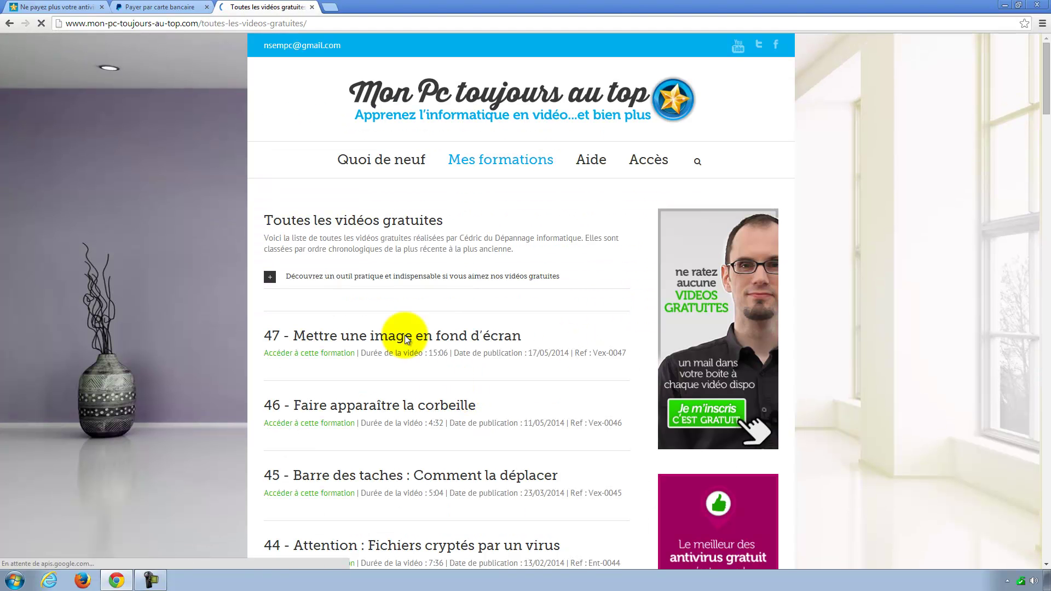
scroll(365, 318, "down", 4)
scroll(366, 316, "down", 2)
scroll(366, 313, "up", 5)
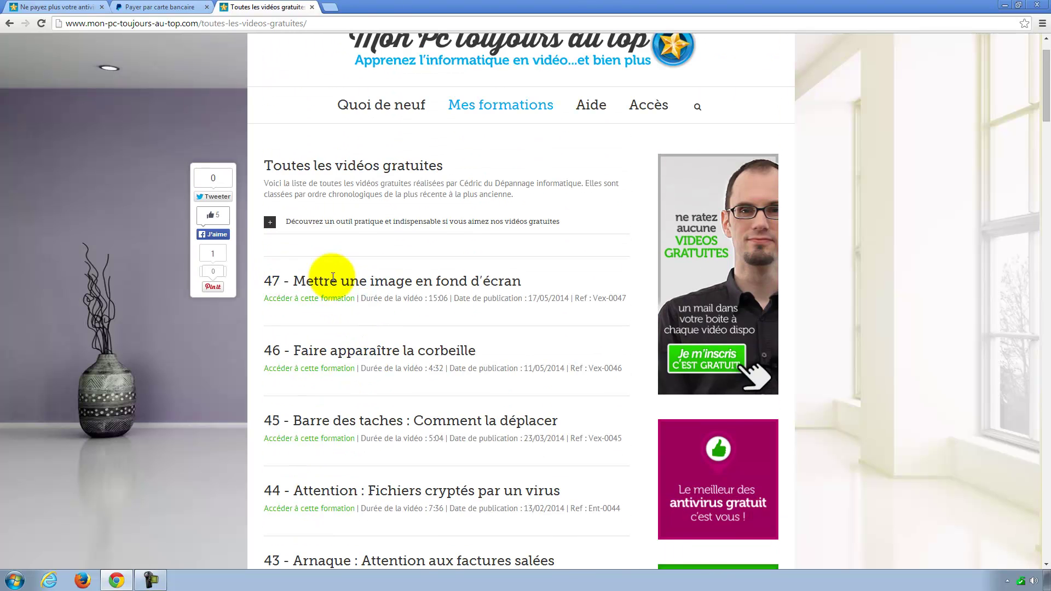
scroll(335, 316, "up", 1)
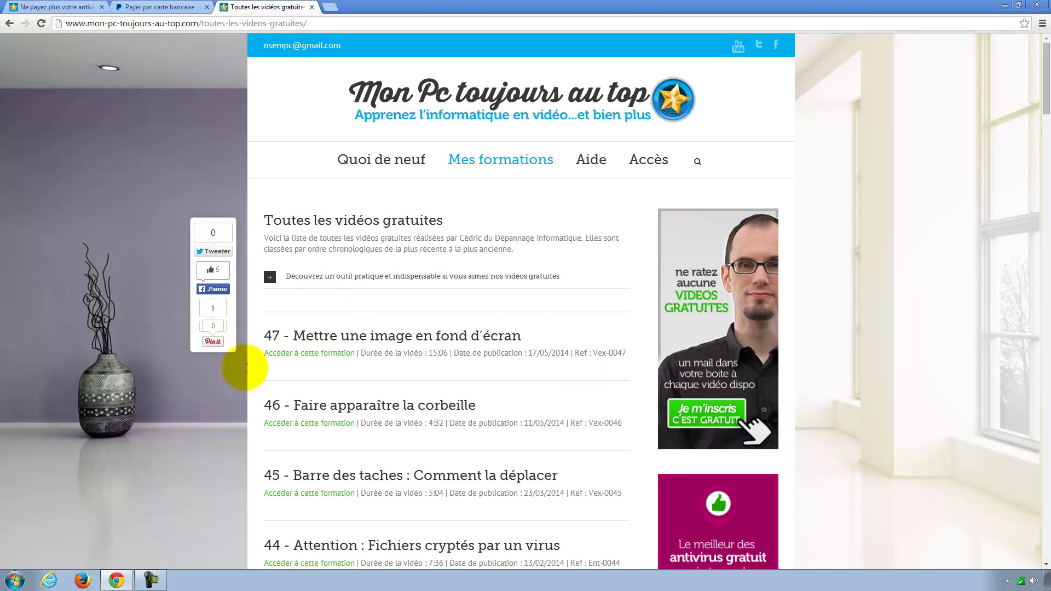
mouse_move(645, 167)
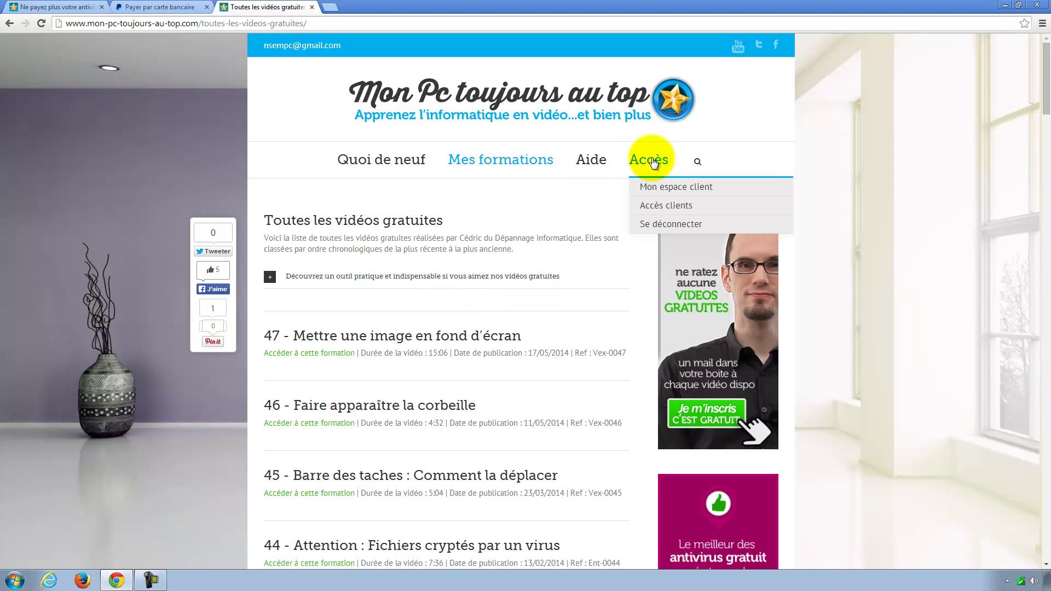
Step: Go back to Mon espace client and scroll down to the Guide Pratique entry and help buttons
left_click(665, 189)
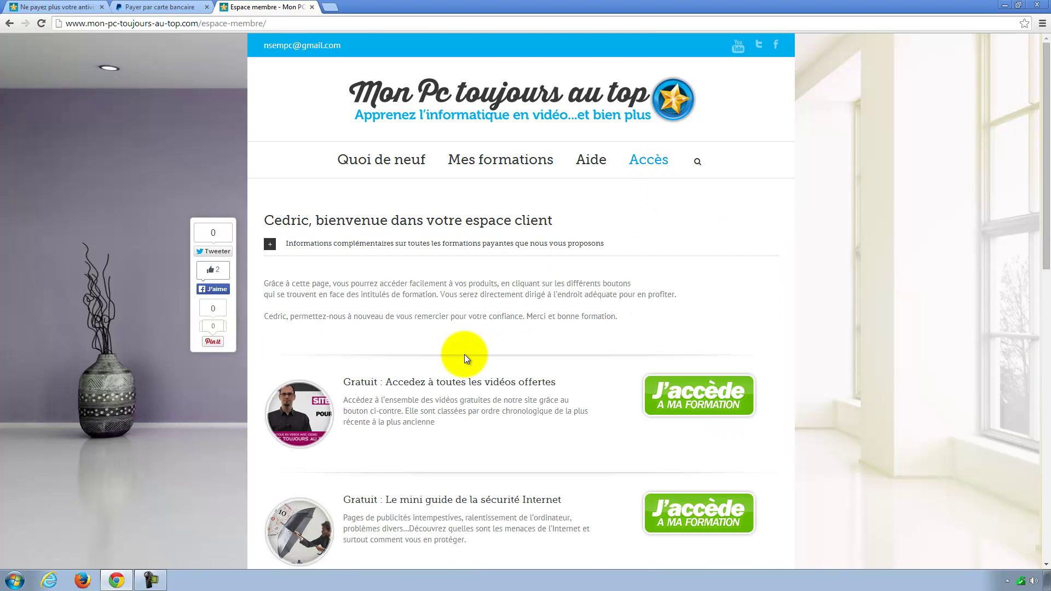
scroll(384, 350, "down", 4)
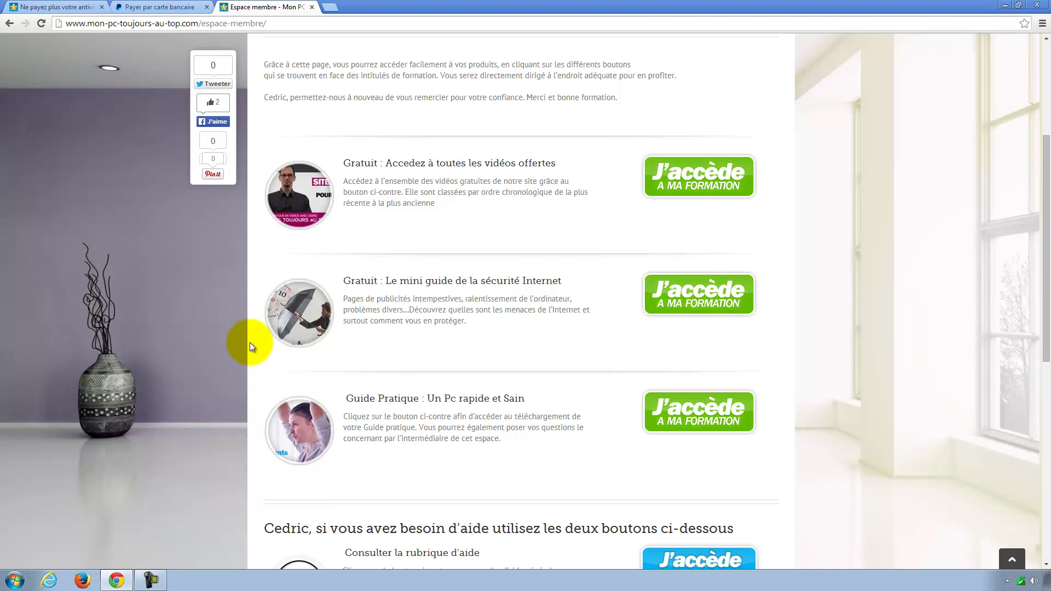
scroll(244, 337, "down", 2)
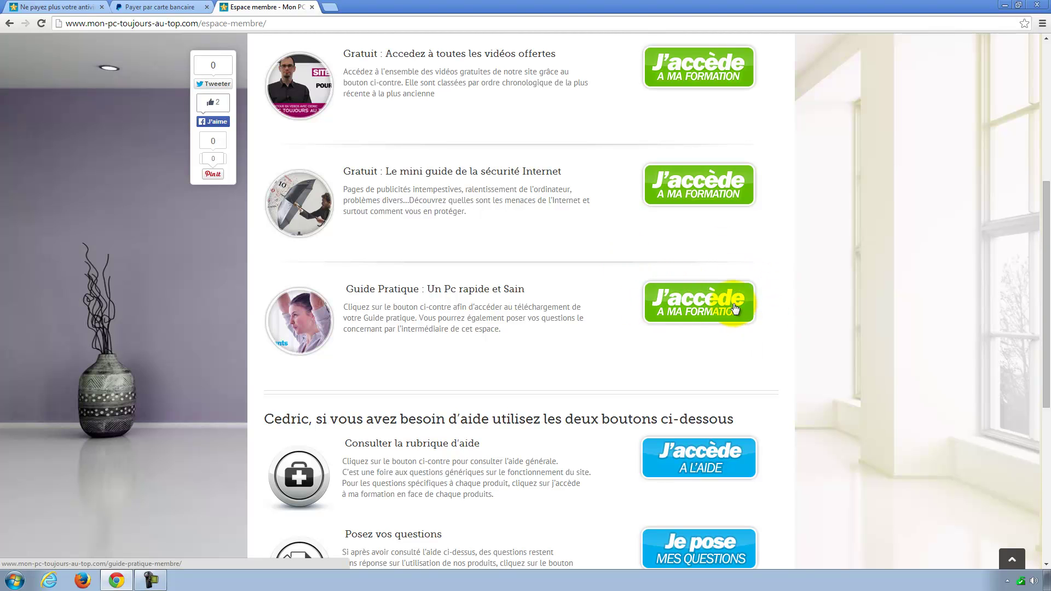
scroll(535, 350, "down", 2)
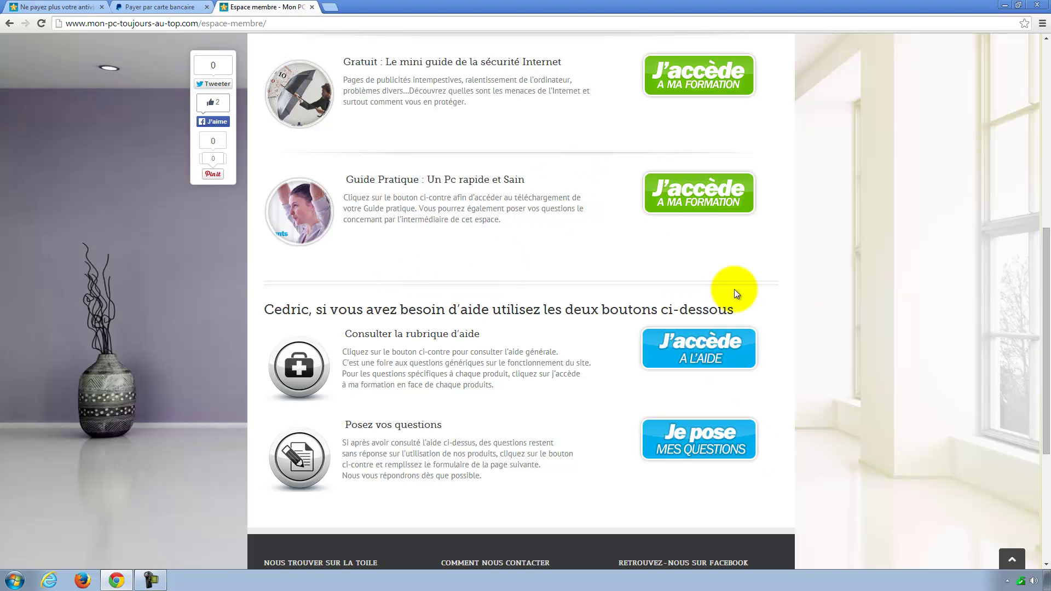
Step: Open the 'Guide pratique : un PC rapide et sain' page and browse its troubleshooting questions
left_click(699, 196)
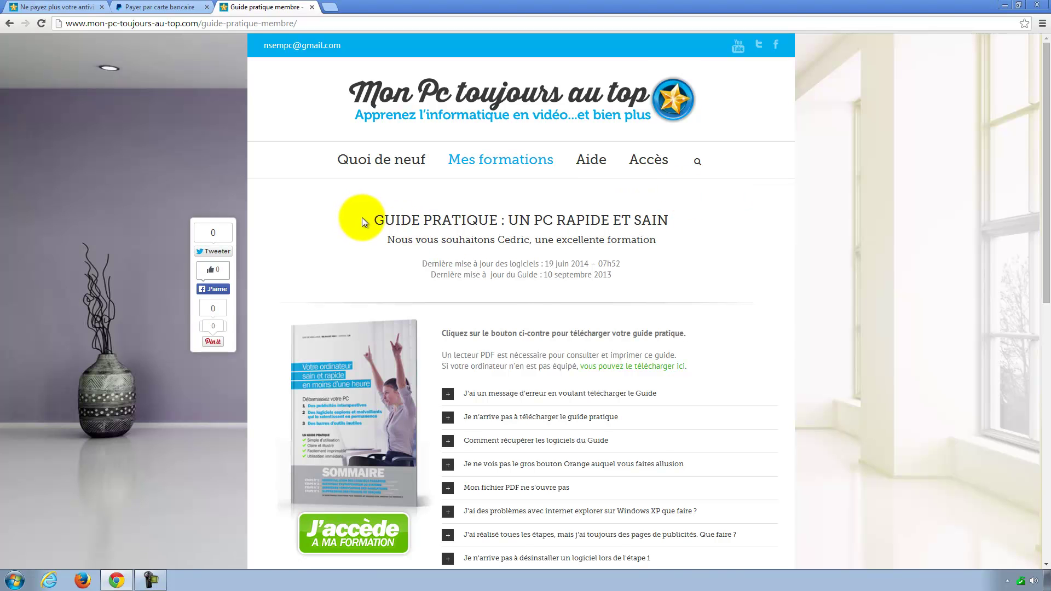
scroll(360, 219, "down", 1)
scroll(361, 224, "down", 2)
scroll(356, 245, "down", 3)
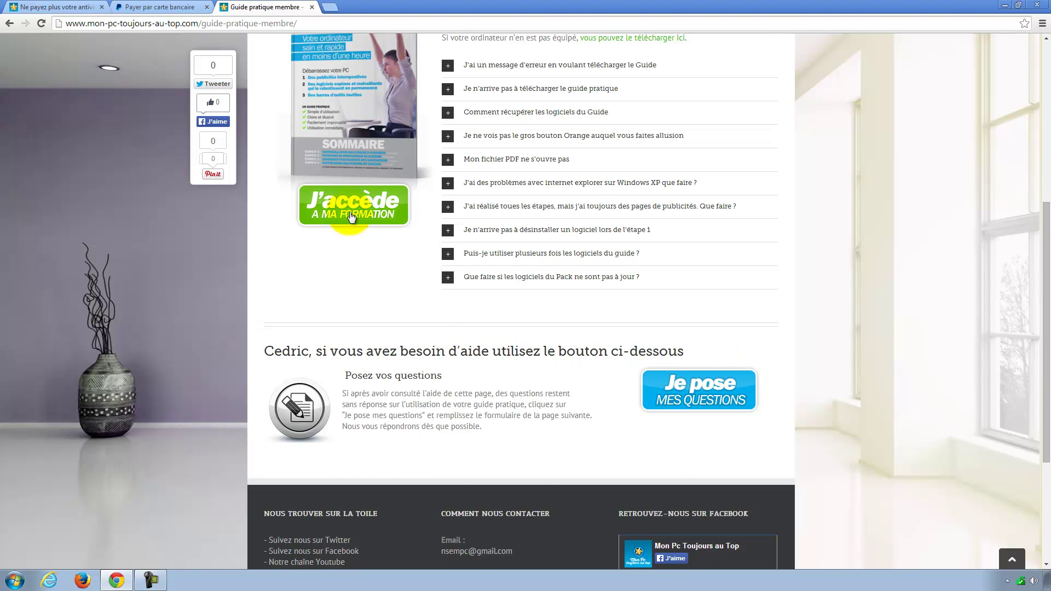
scroll(350, 284, "up", 3)
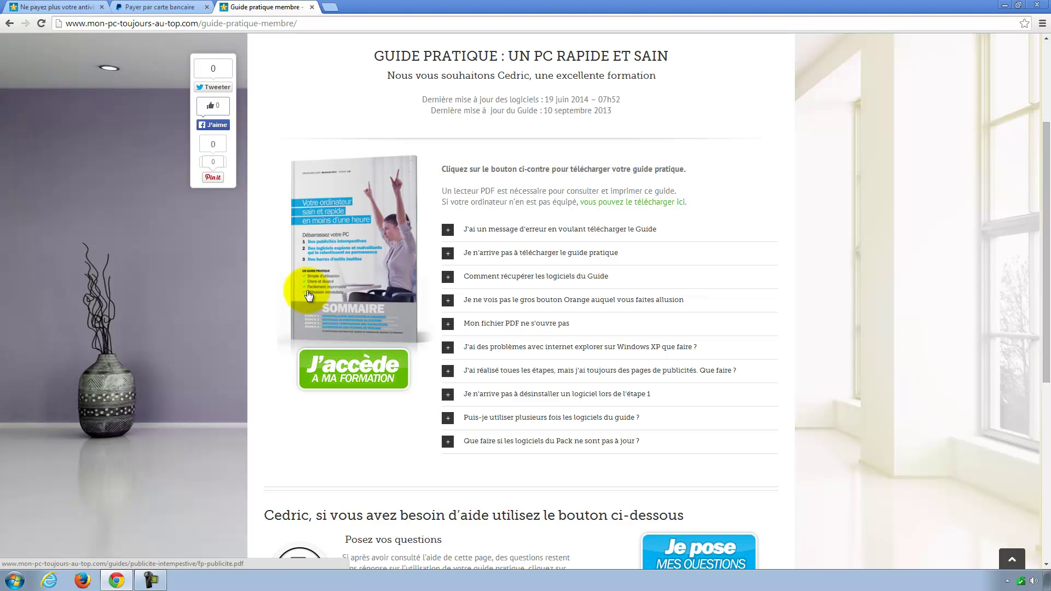
scroll(308, 295, "up", 3)
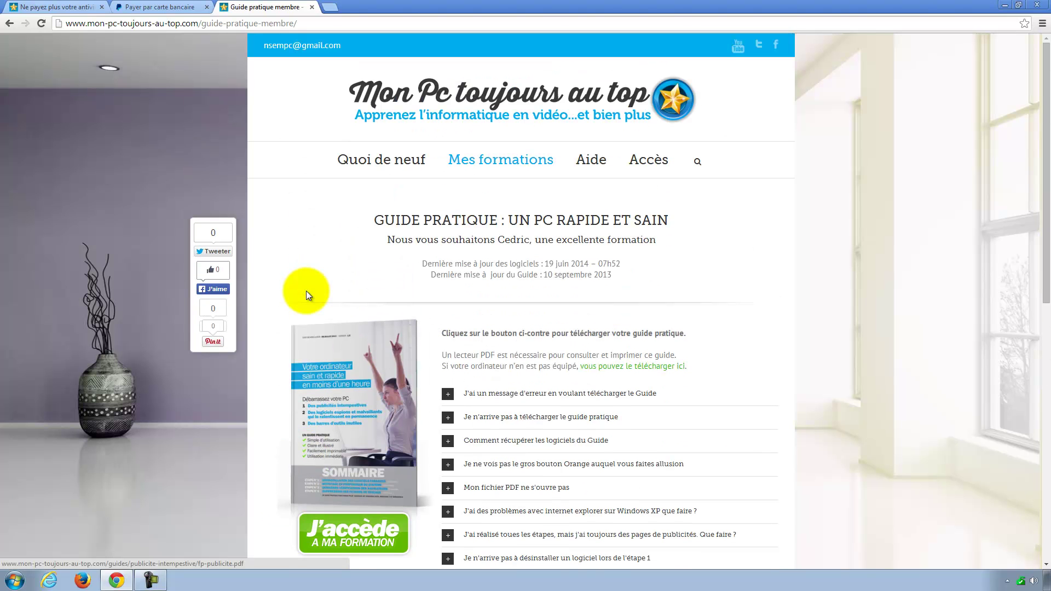
Step: Highlight the software and guide last-update dates to point them out
left_click_drag(419, 264, 623, 266)
left_click(623, 267)
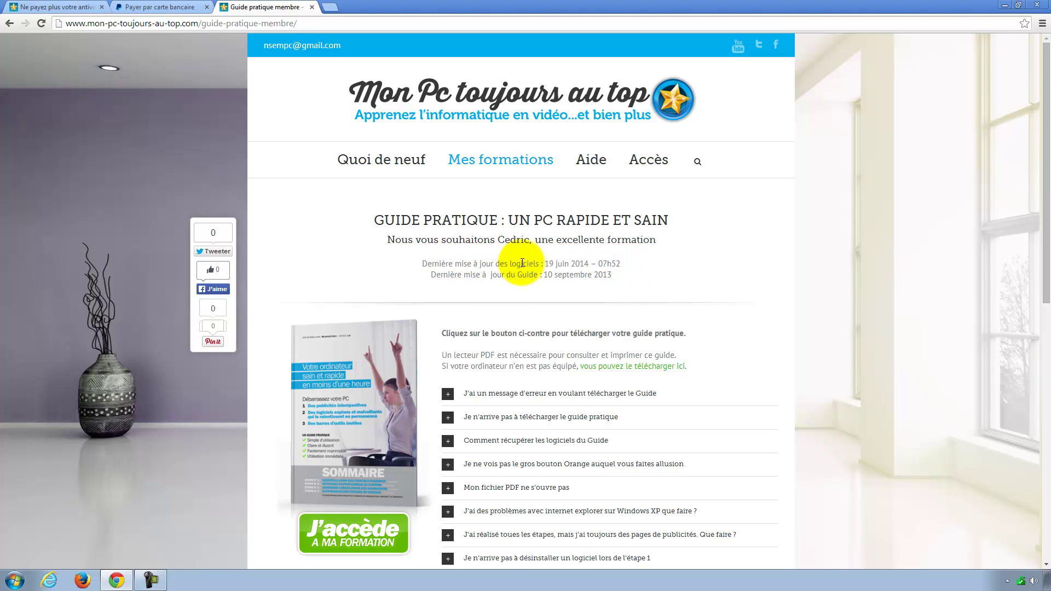
left_click_drag(544, 264, 621, 264)
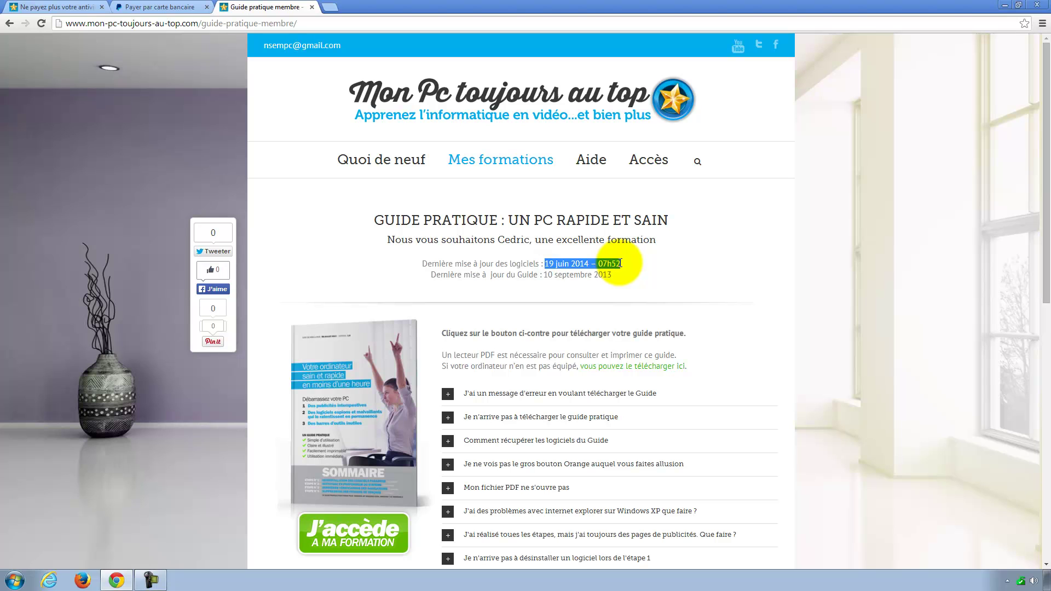
left_click(629, 270)
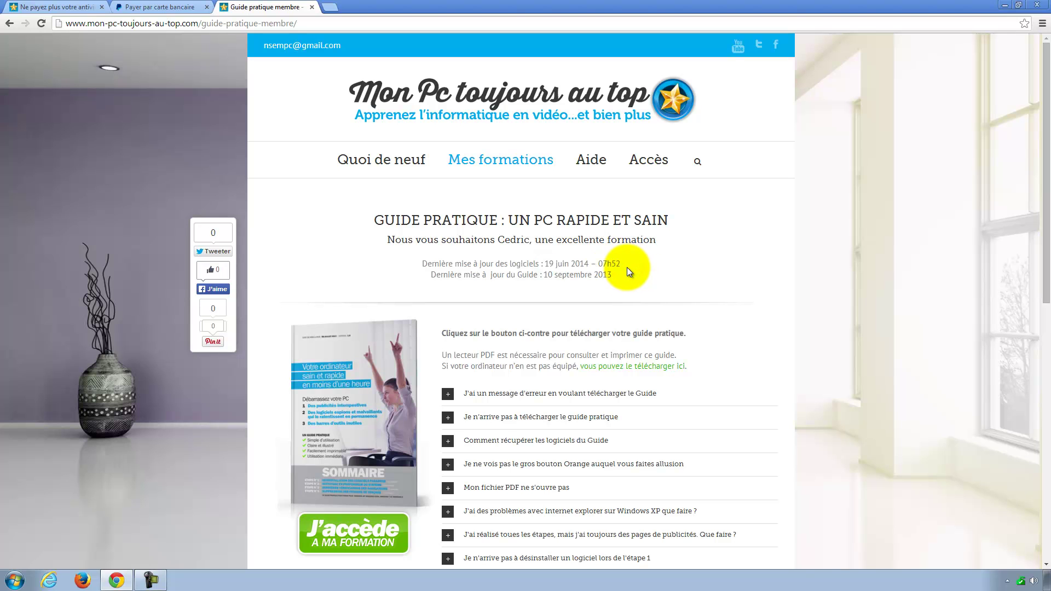
left_click_drag(613, 276, 535, 277)
left_click(552, 283)
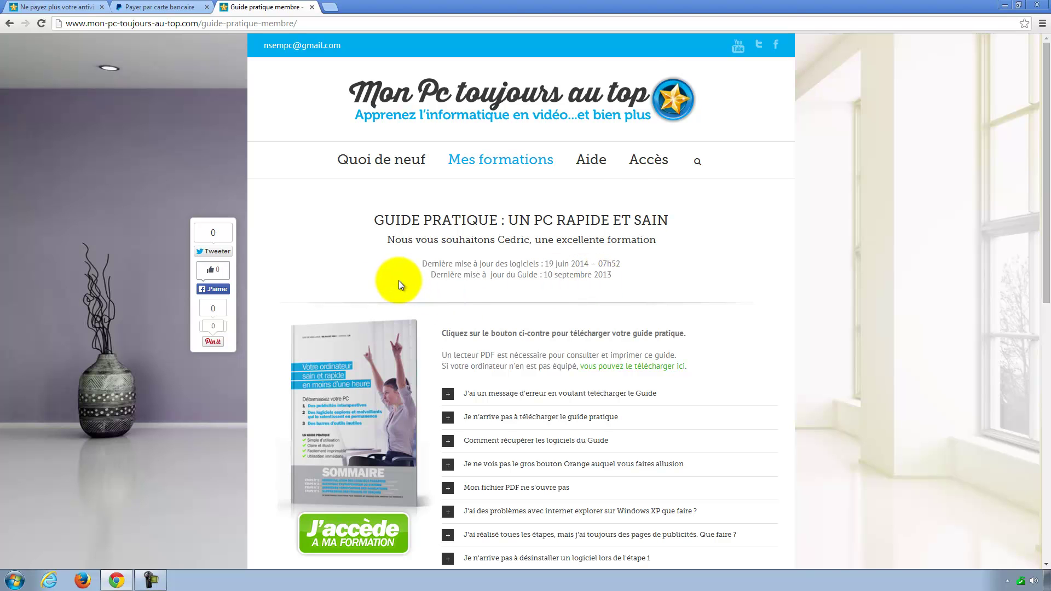
scroll(283, 236, "down", 4)
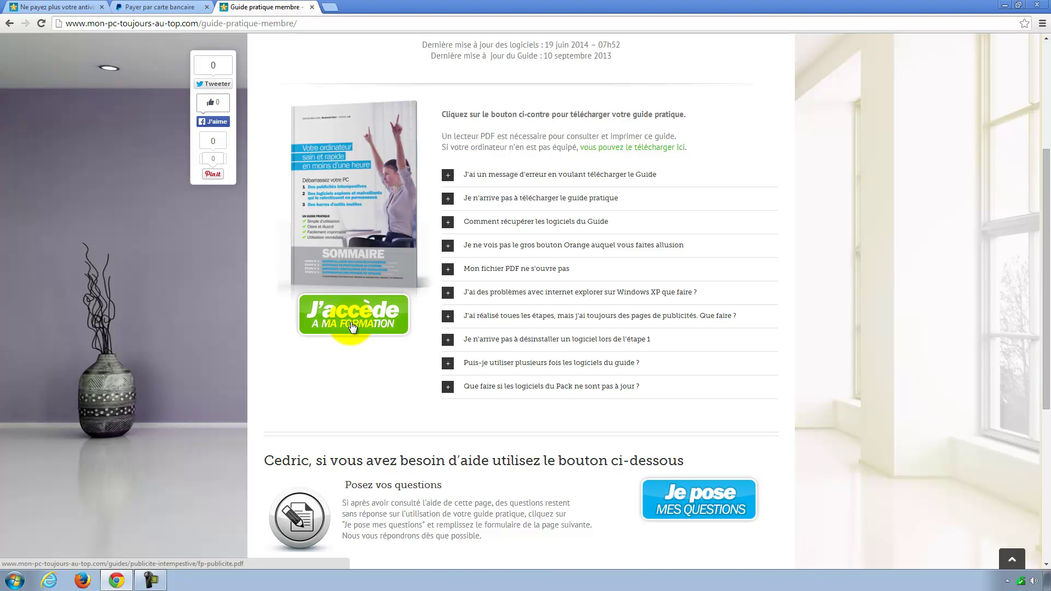
scroll(353, 320, "up", 4)
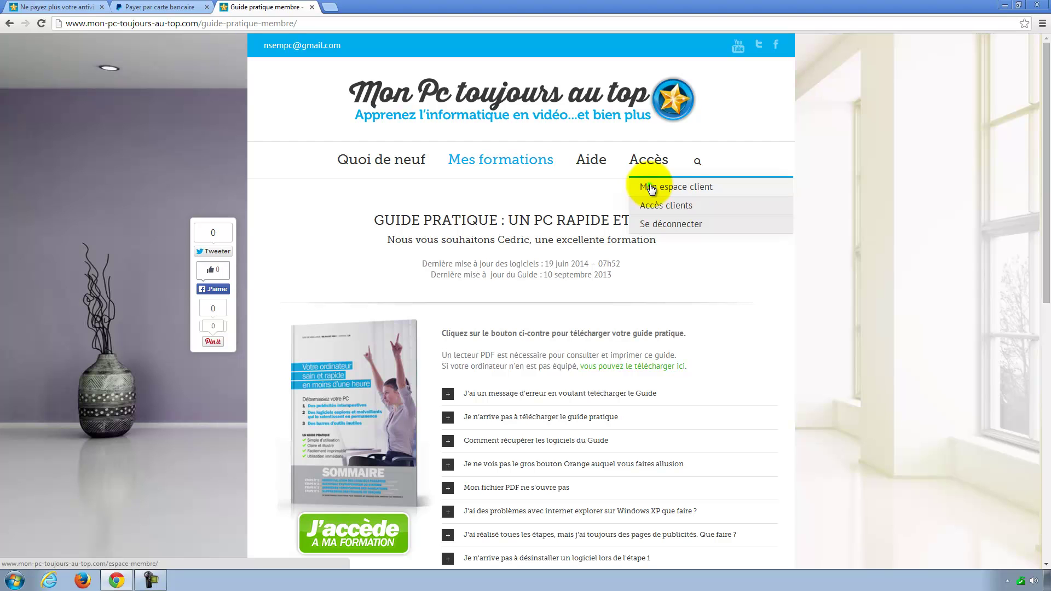
Step: Return to Mon espace client, then minimise Chrome to show the desktop
left_click(650, 186)
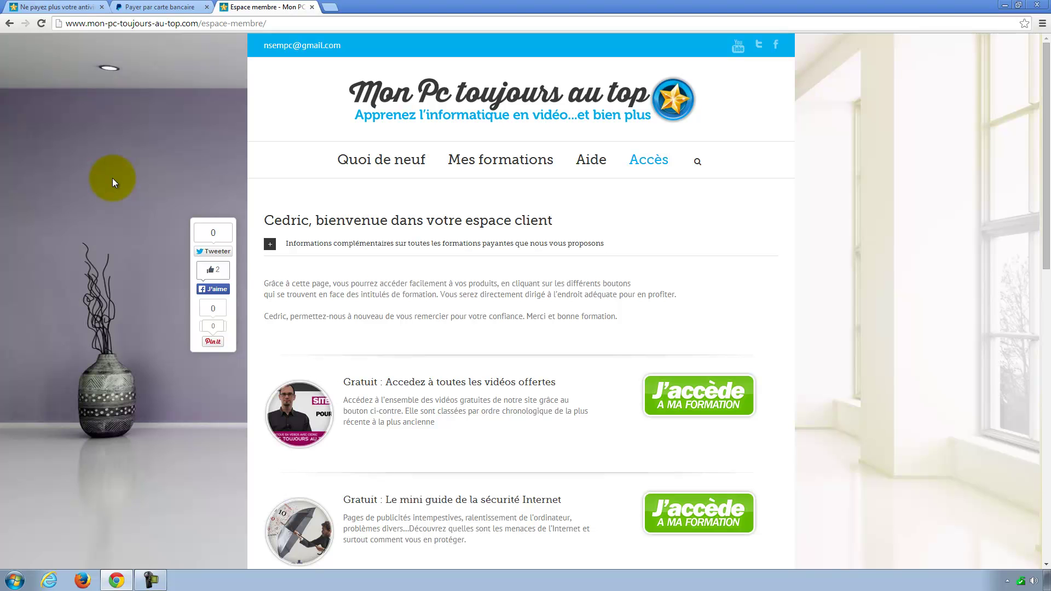
scroll(117, 251, "down", 3)
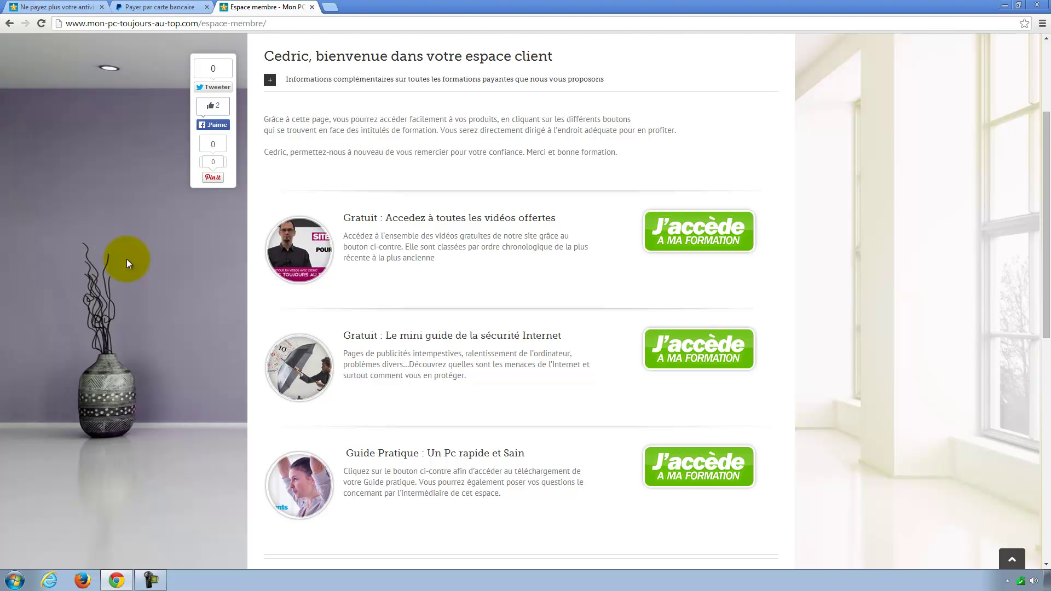
left_click(1003, 6)
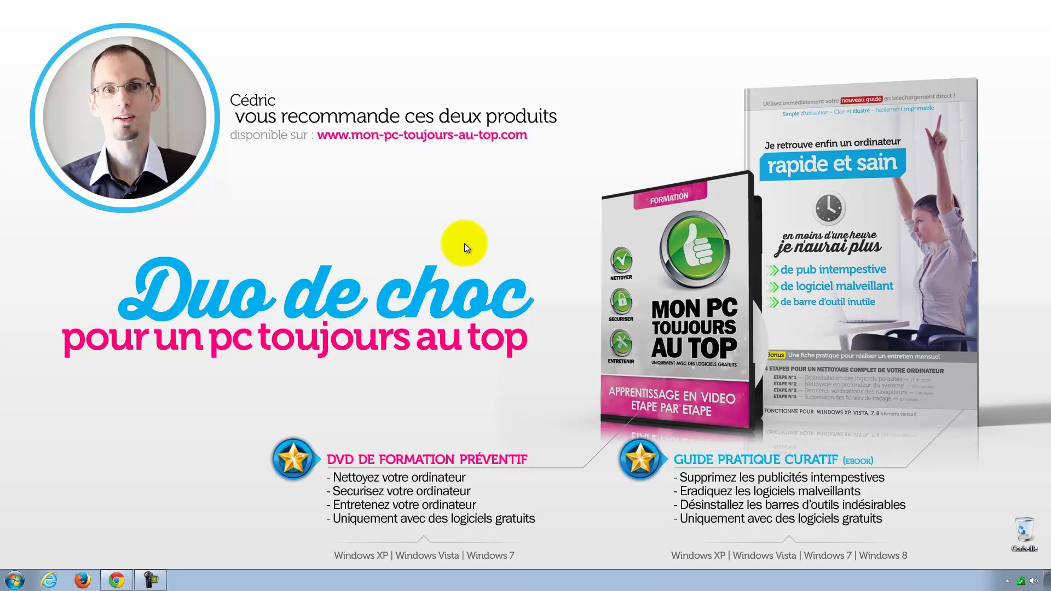